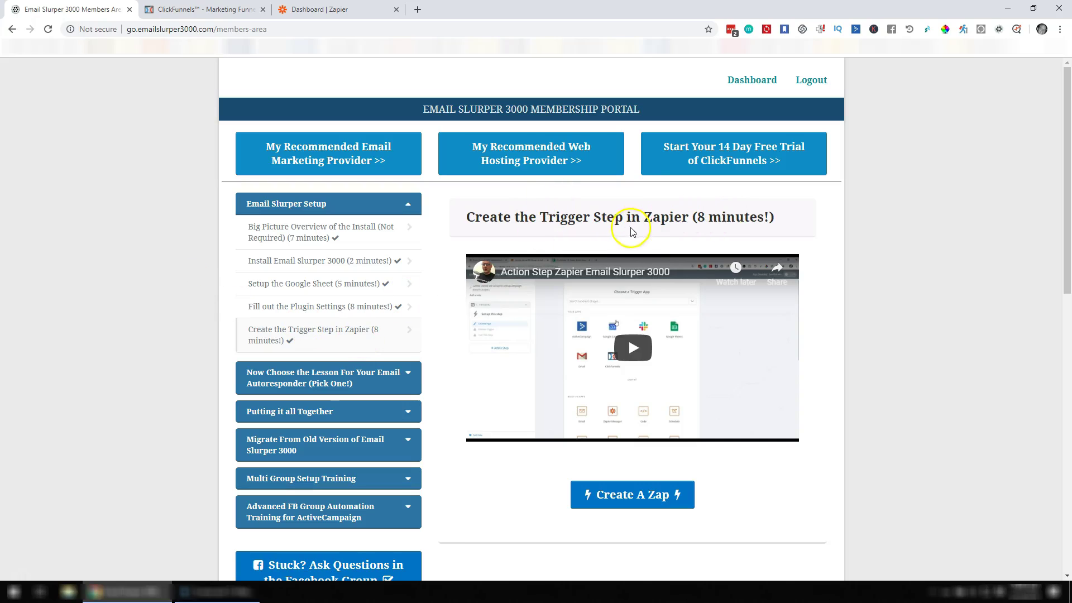
- Open the 'Connect Email Slurper 3000 to Actionetics' lesson from the autoresponder lessons section
left_click(403, 375)
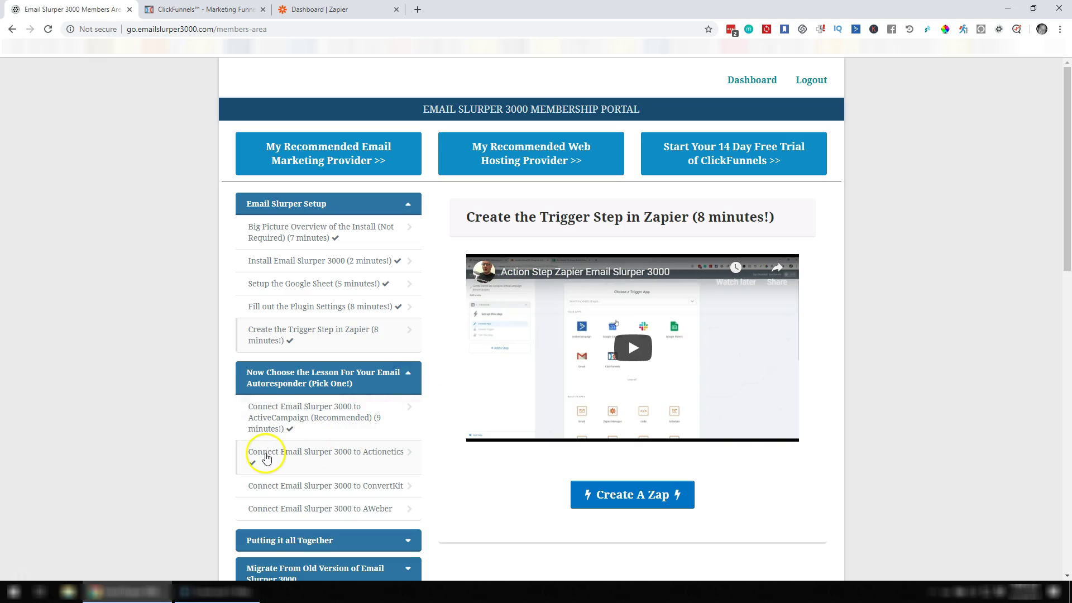
left_click(312, 459)
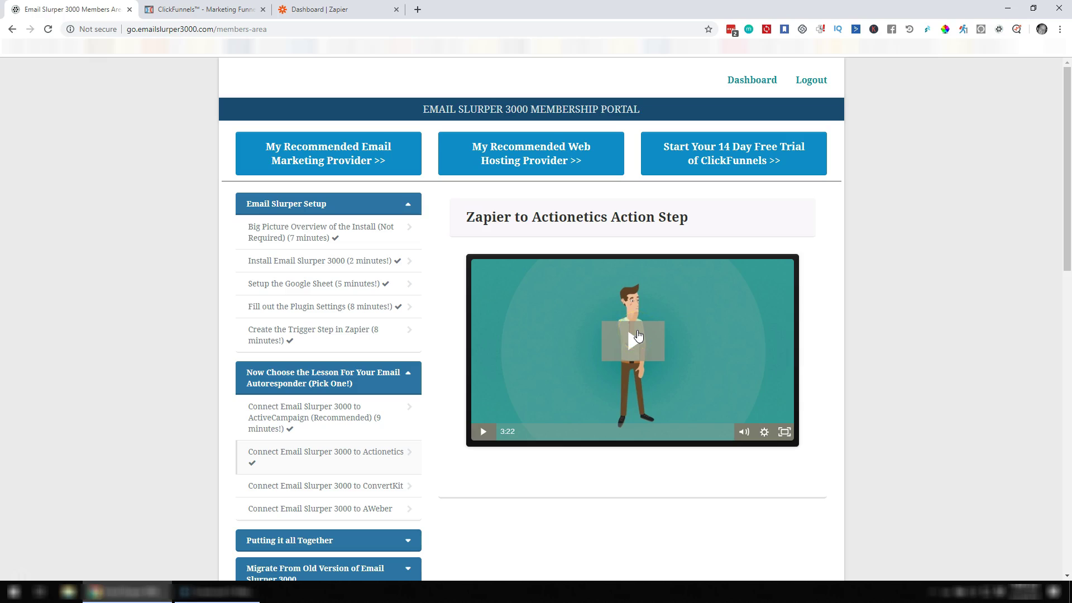
- Add the Actionetics email list 'Email Slurper FB Group Members' from the Email Lists page
left_click(212, 11)
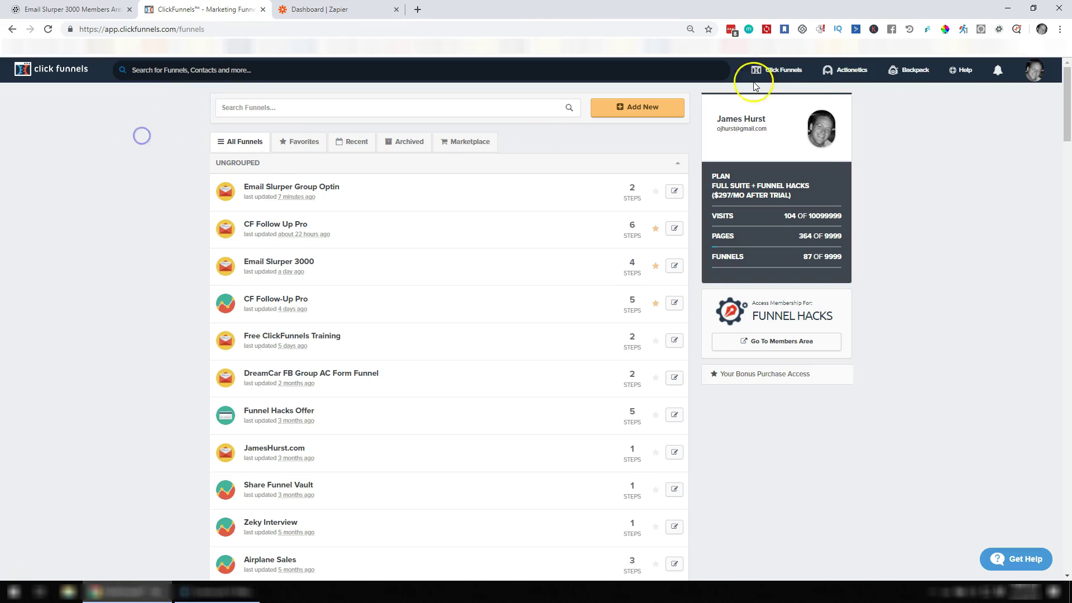
mouse_move(840, 71)
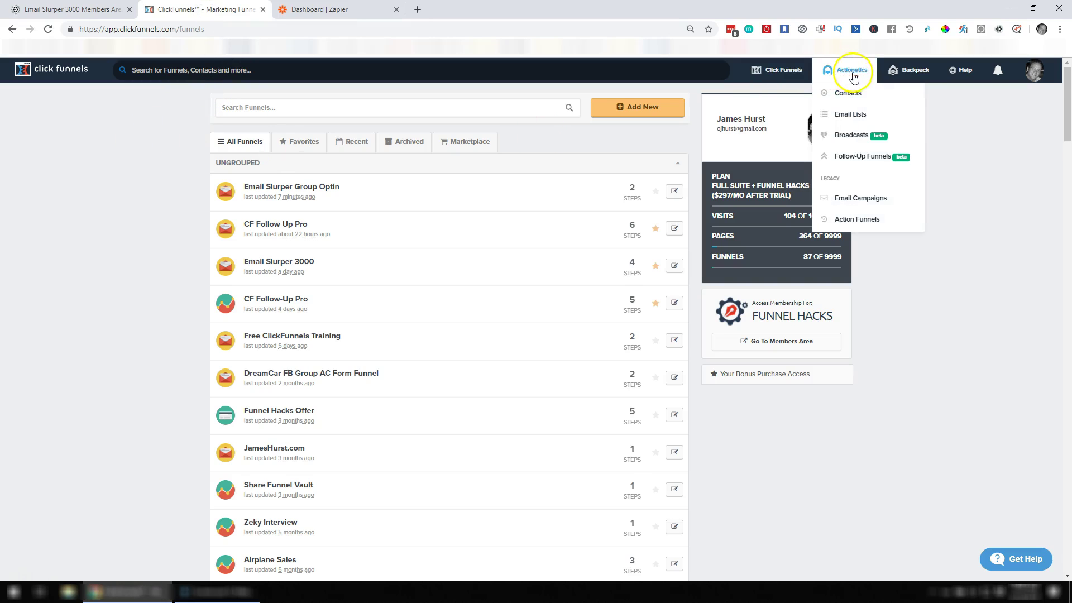
left_click(856, 116)
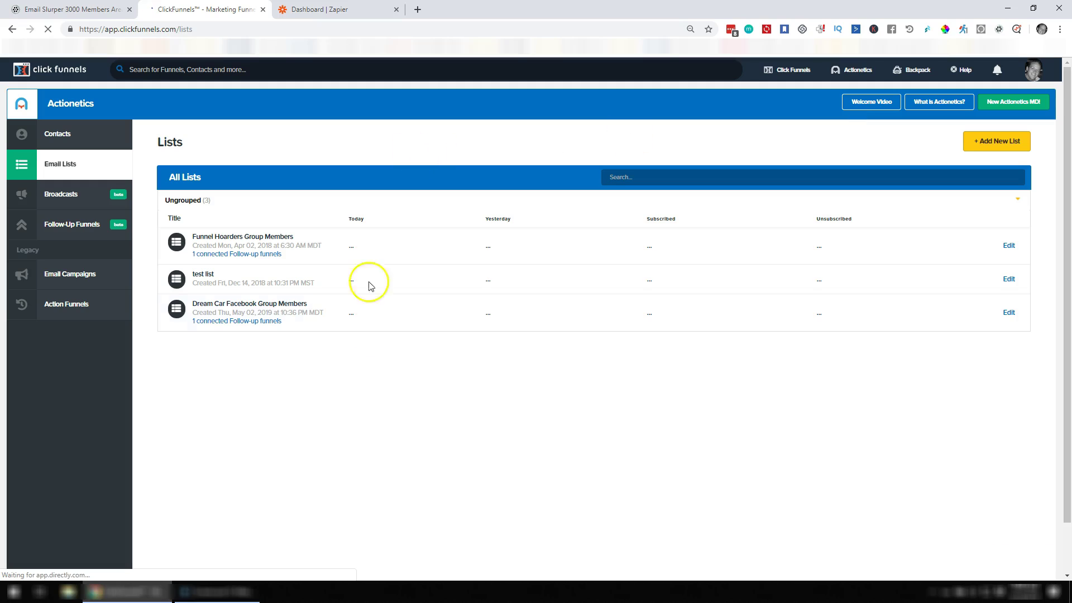
left_click(999, 143)
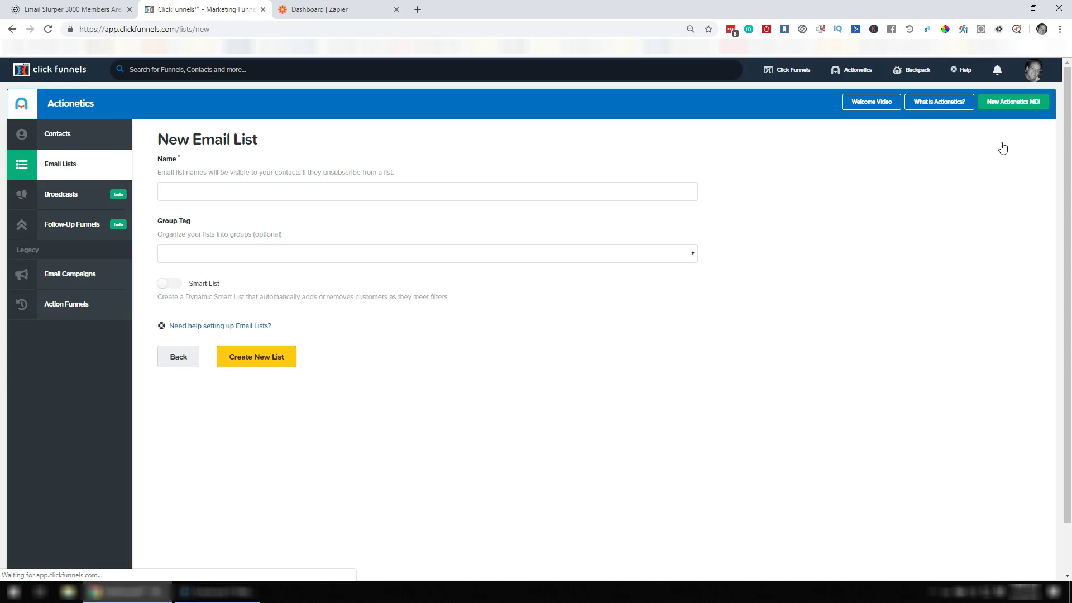
left_click(461, 193)
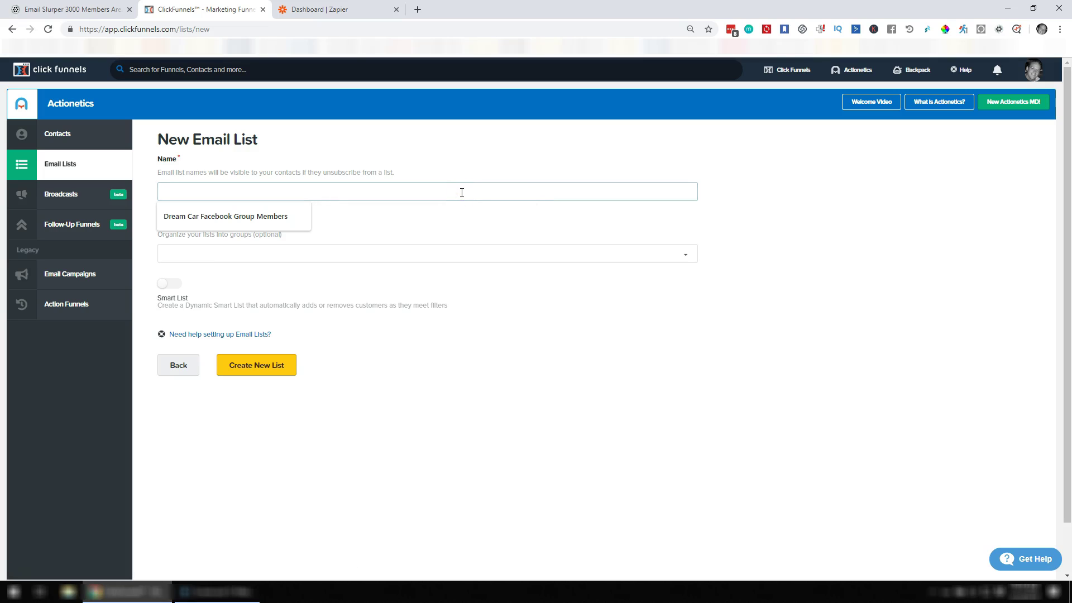
type("Emal")
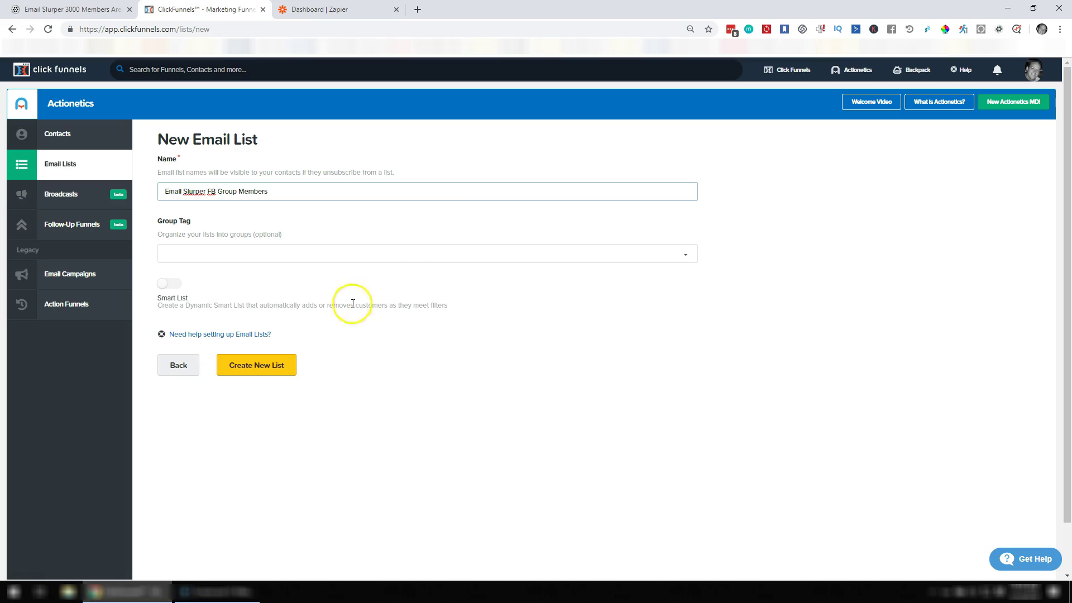
left_click(260, 366)
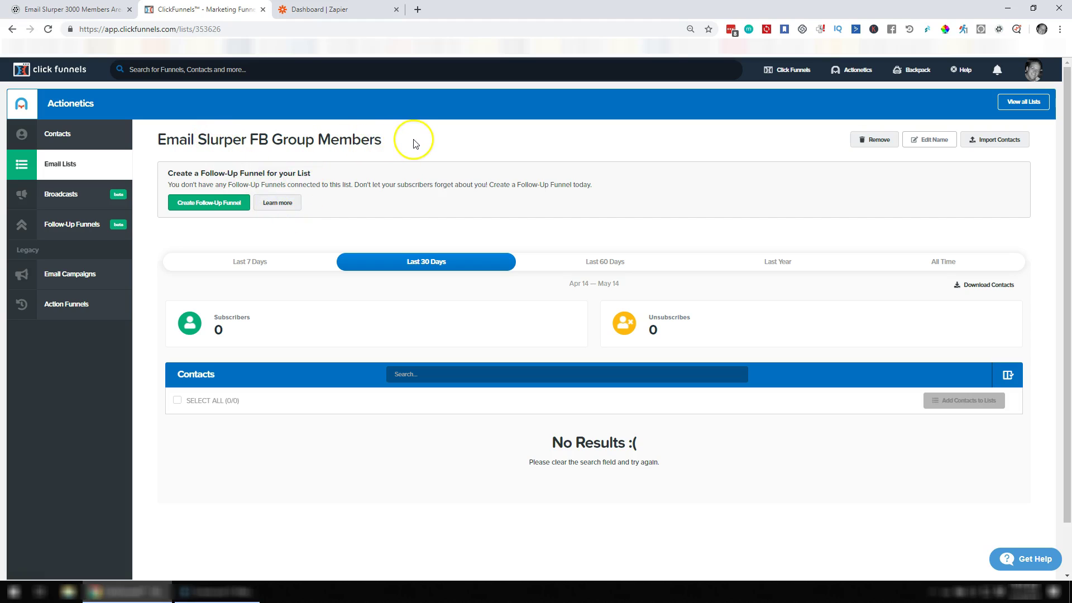
- Start a new Collect Emails funnel in the classic funnel builder
mouse_move(789, 70)
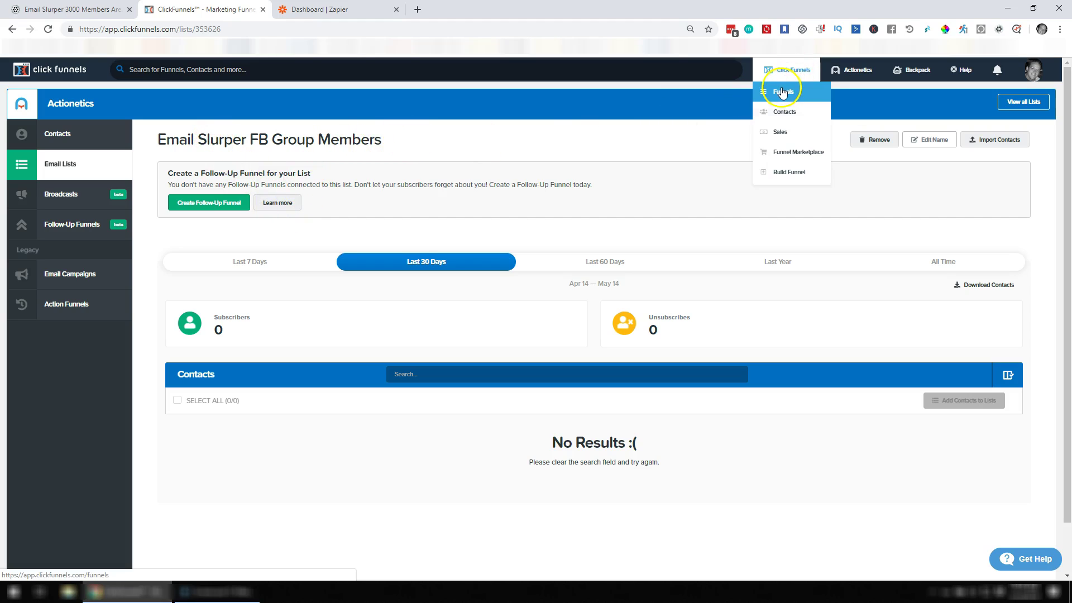
left_click(782, 93)
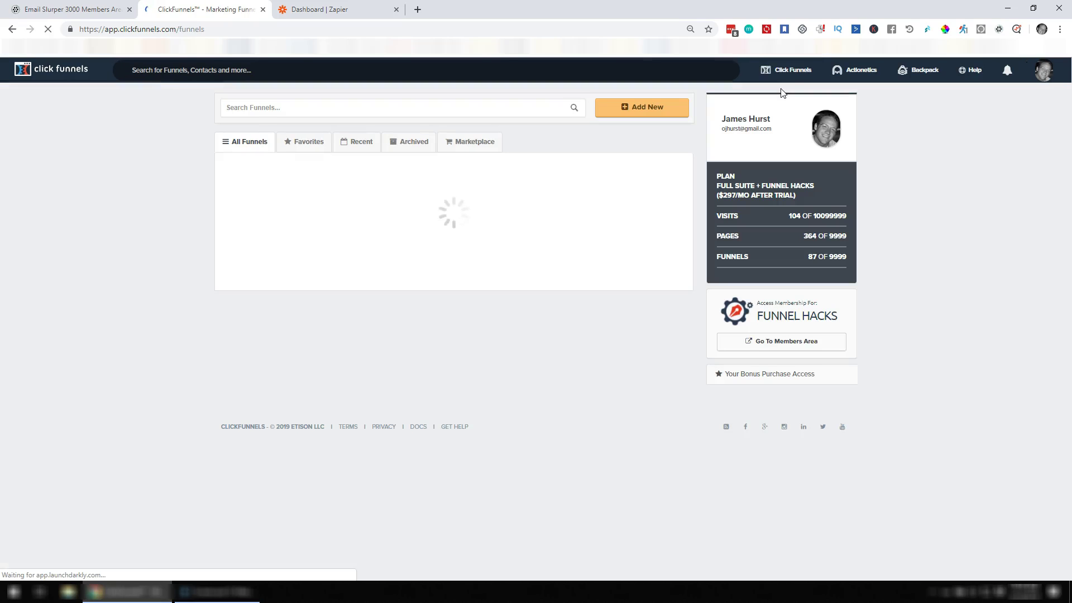
left_click(631, 111)
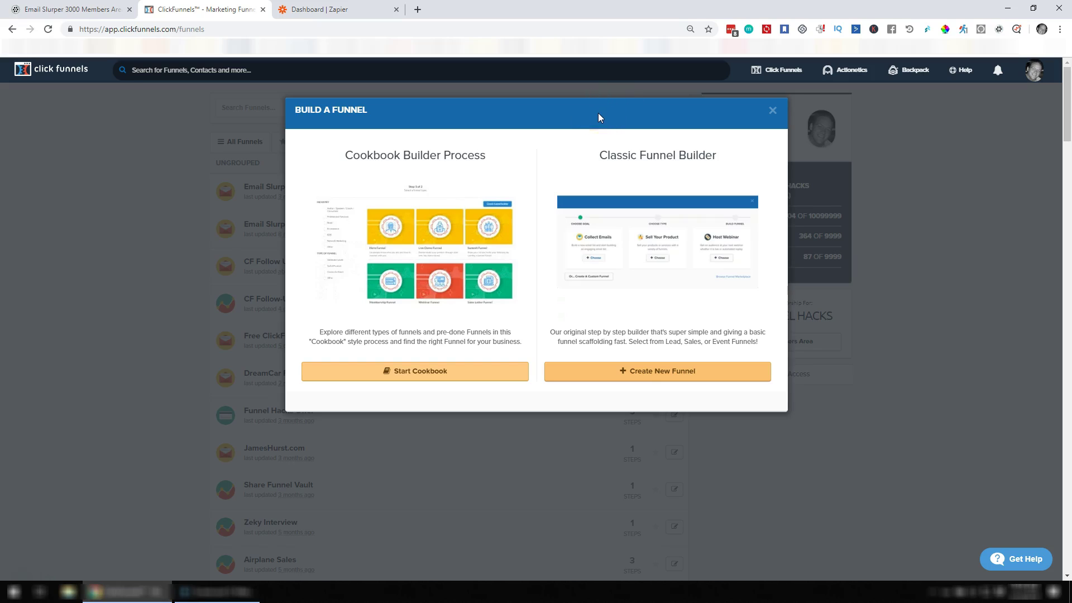
left_click(670, 377)
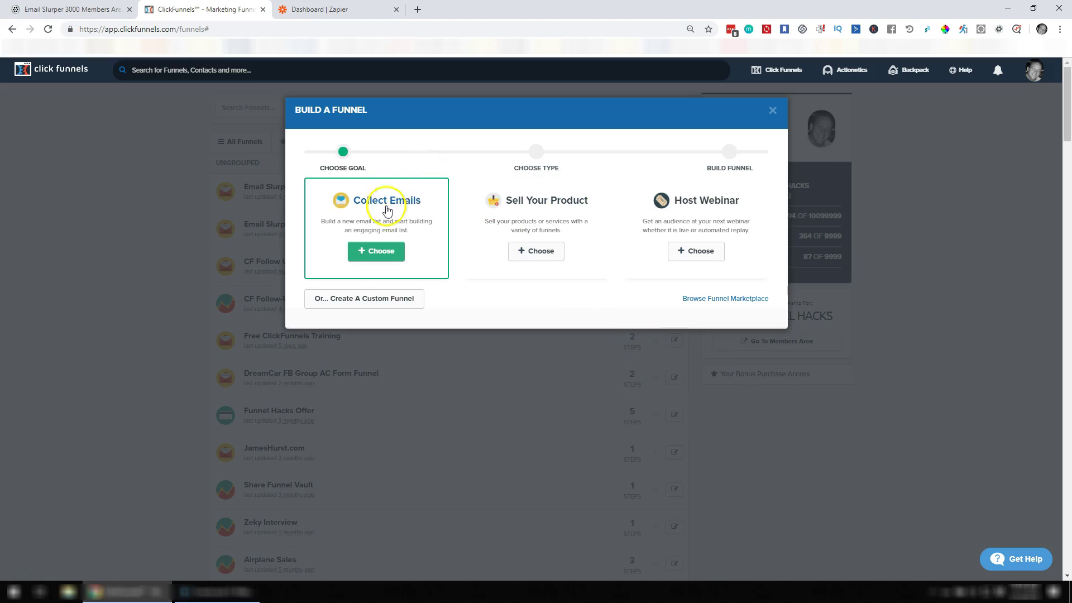
left_click(376, 252)
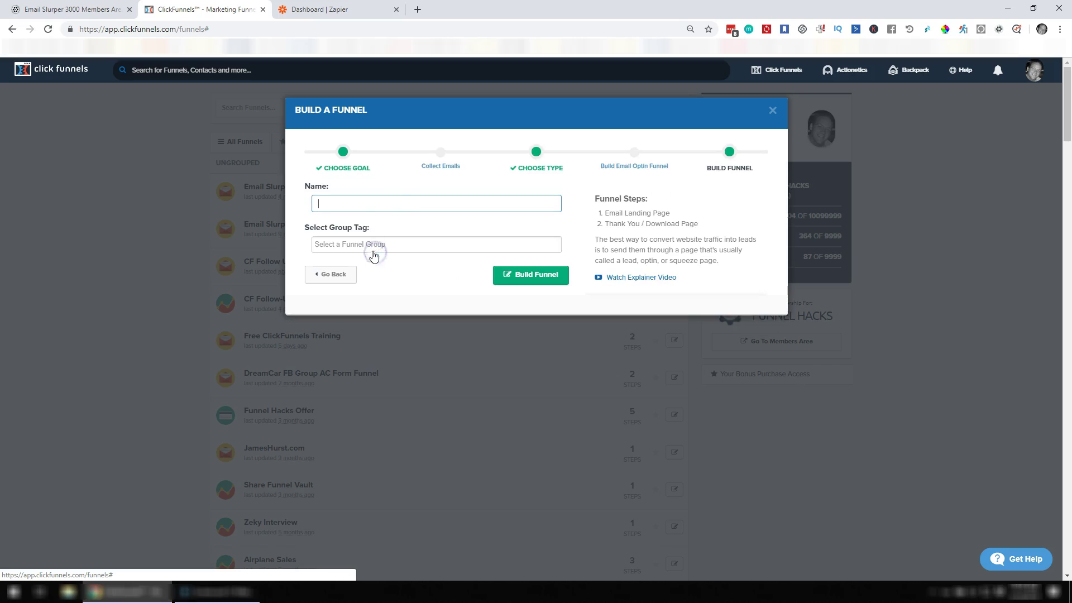
- Name the funnel 'Email Slurper FB Group Optin', build it, and apply the orange book squeeze template
left_click(385, 204)
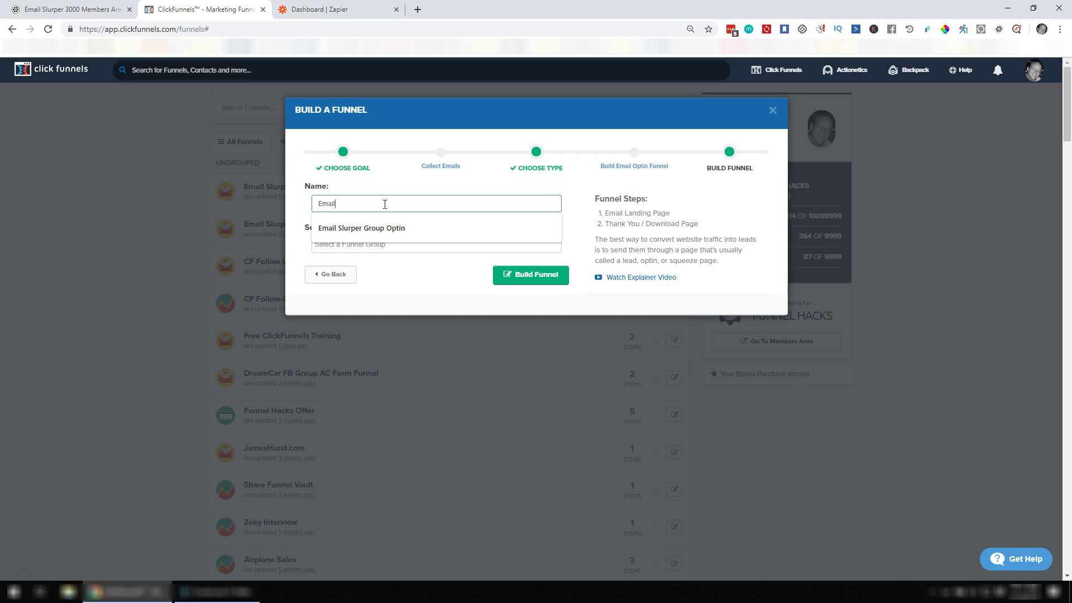
type("Email Slrupe")
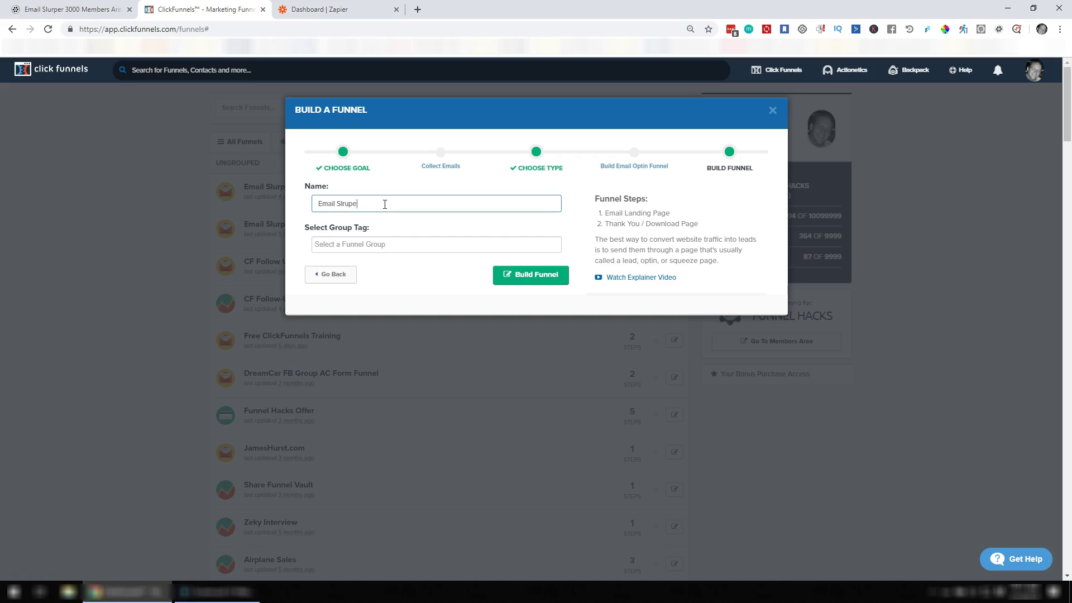
key("BackSpace")
key("BackSpace")
key("BackSpace")
key("BackSpace")
type("urper ")
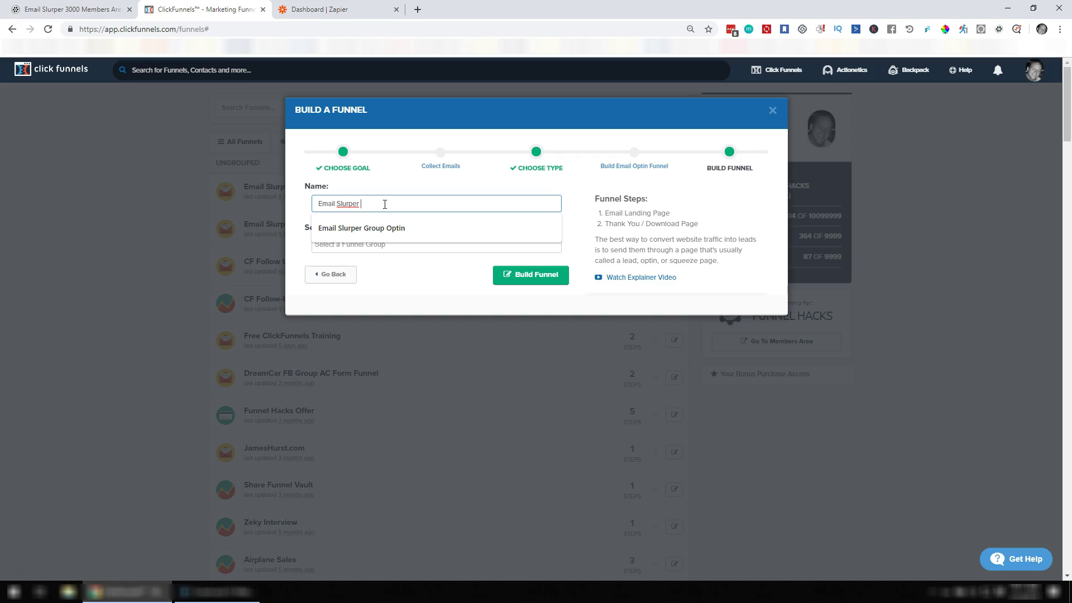
type("FB Group Optin")
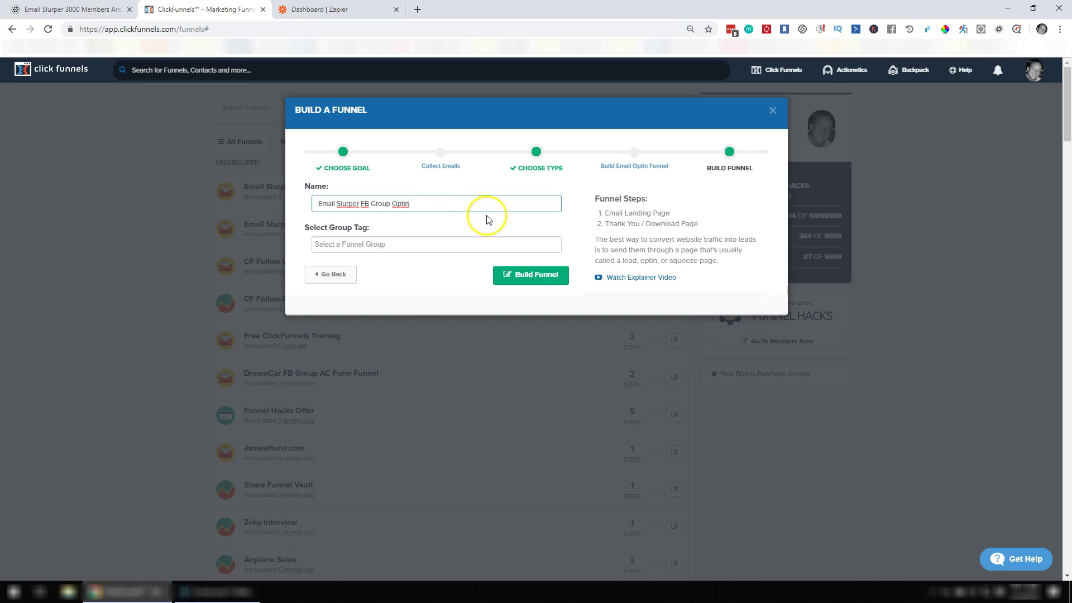
left_click(541, 276)
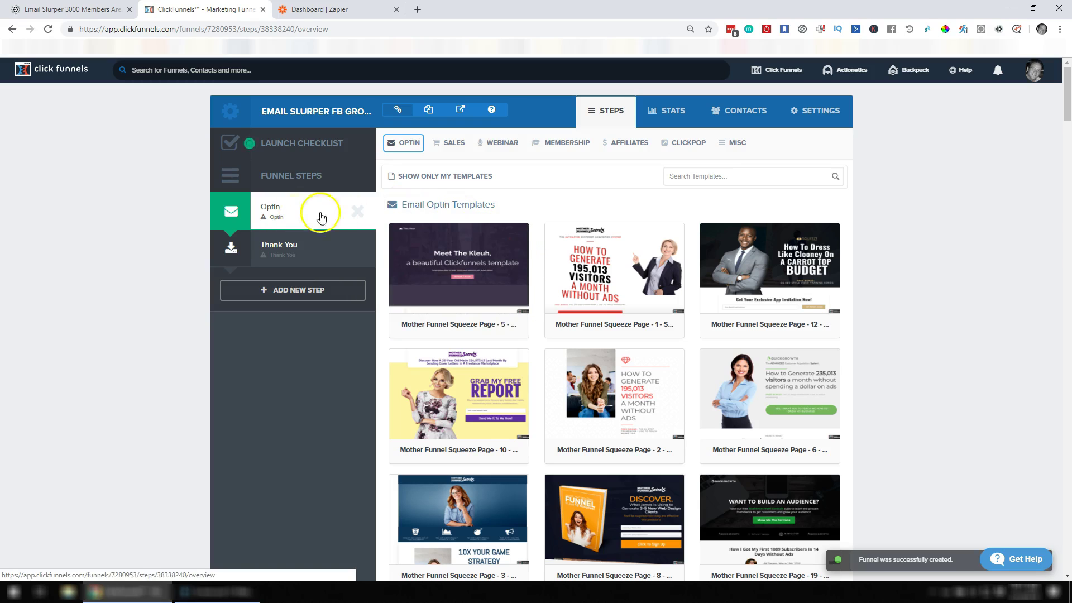
mouse_move(651, 241)
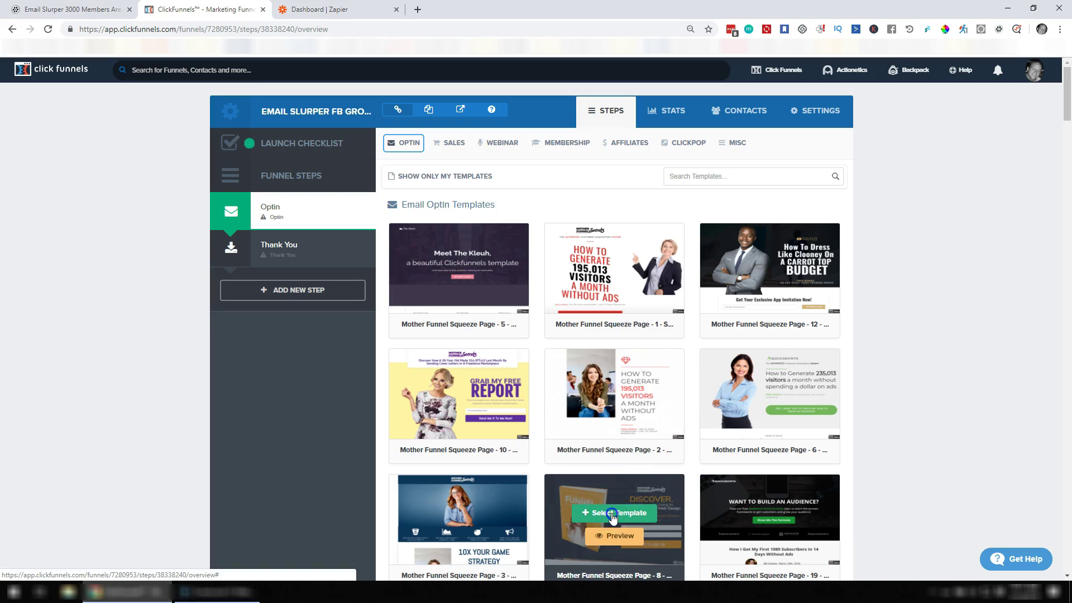
left_click(612, 515)
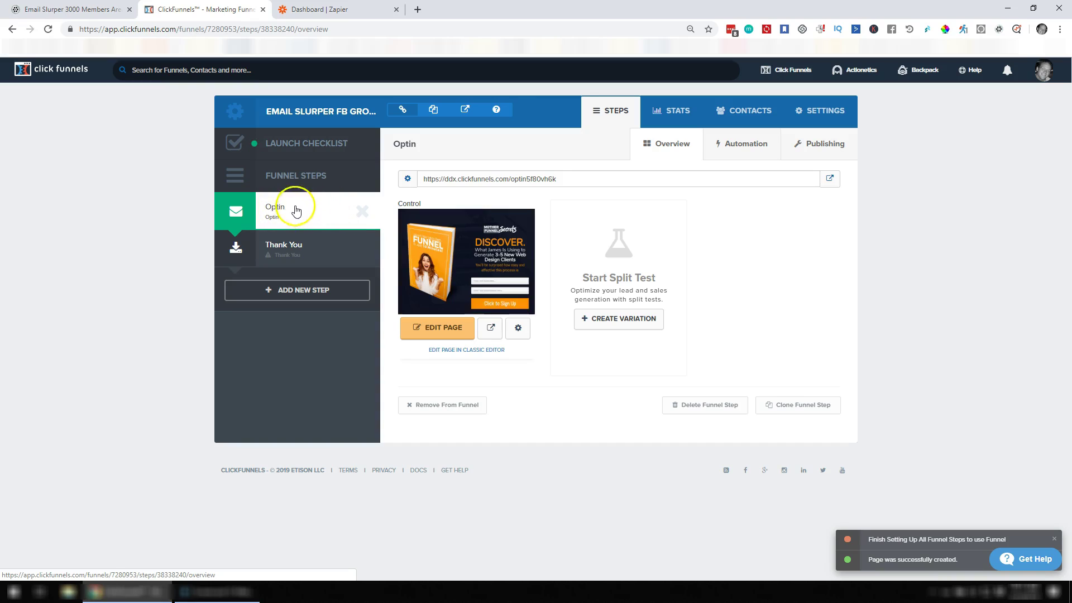
- In the optin page's email integration settings, choose Actionetics with the add-to-list action
left_click(459, 335)
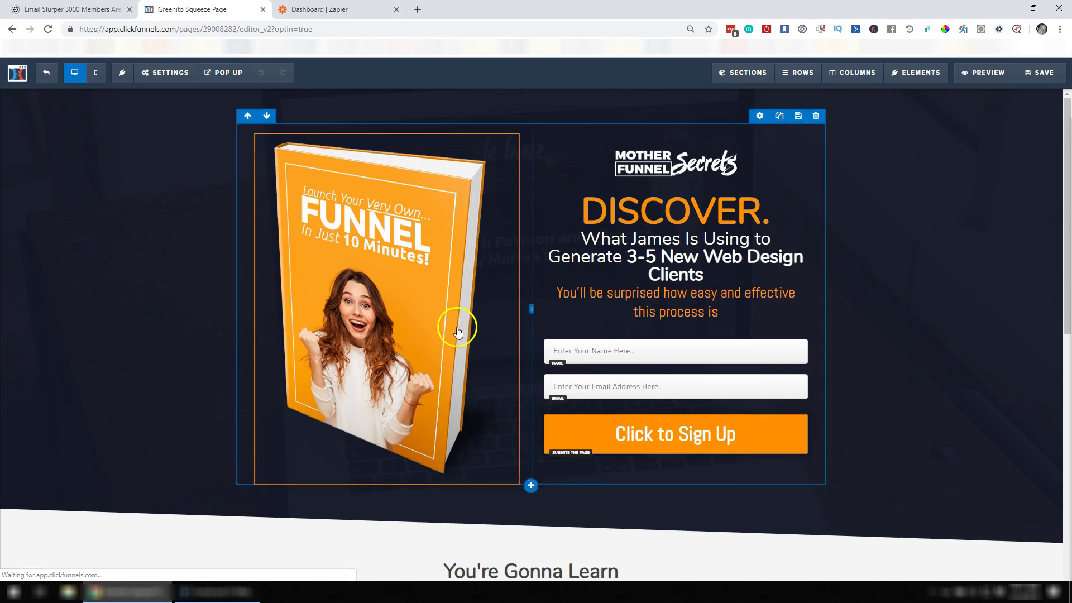
mouse_move(159, 78)
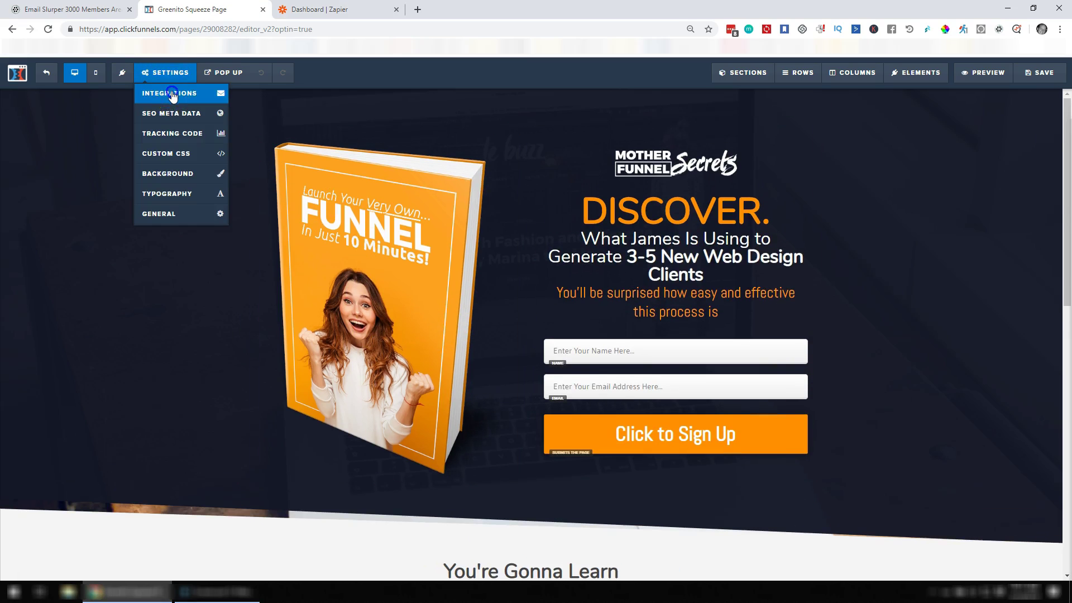
left_click(173, 95)
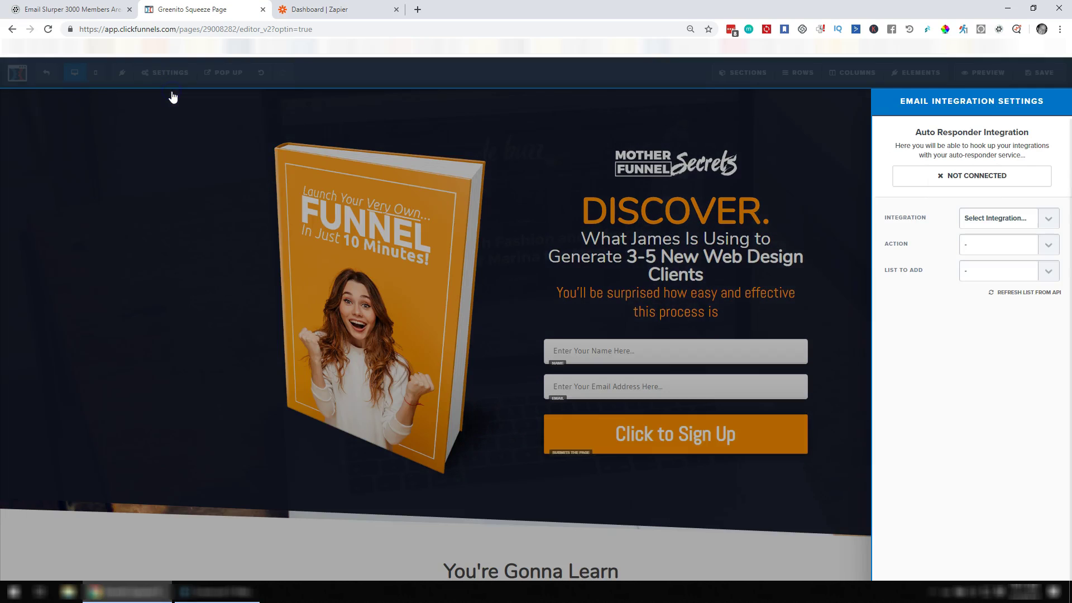
left_click(1048, 218)
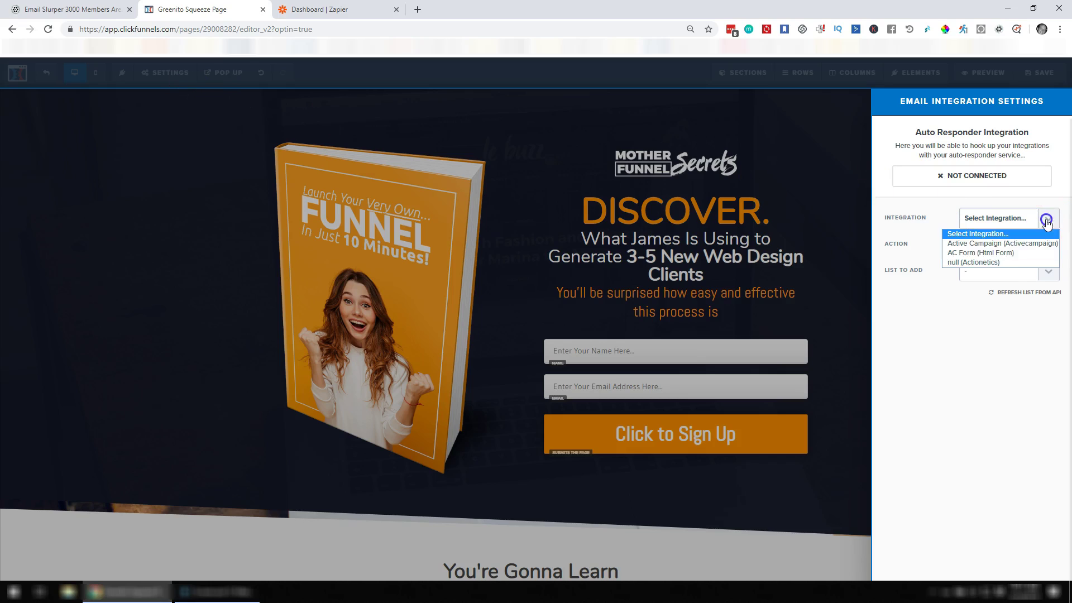
left_click(978, 263)
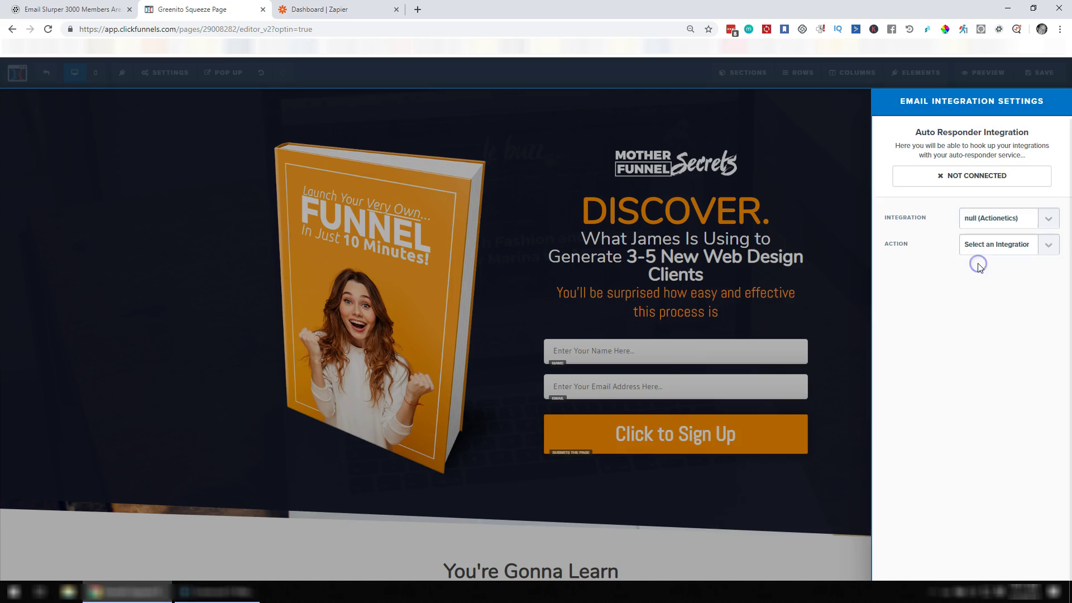
left_click(1048, 245)
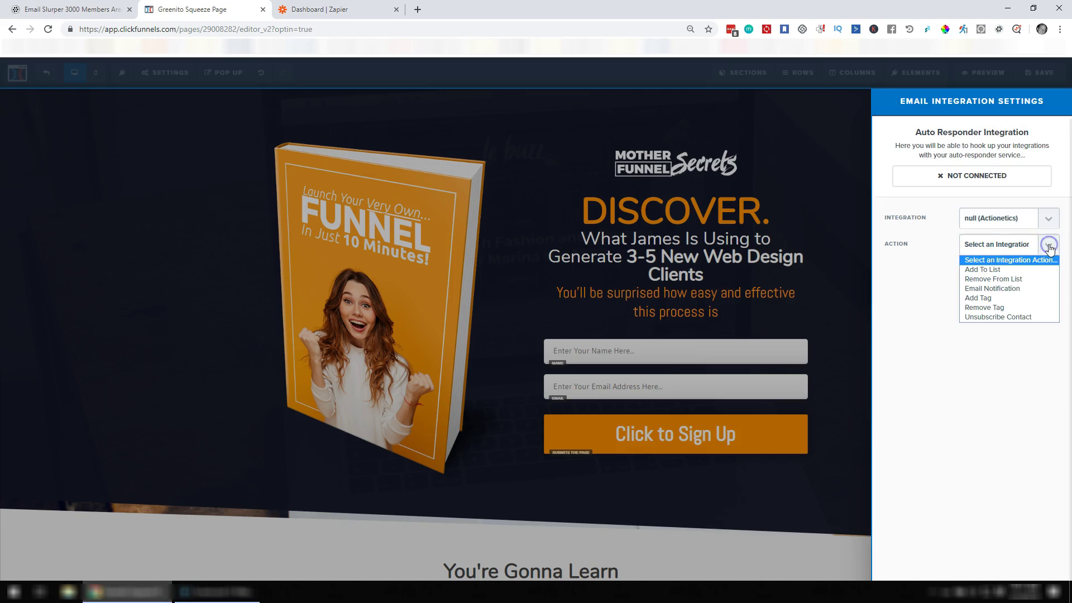
left_click(992, 271)
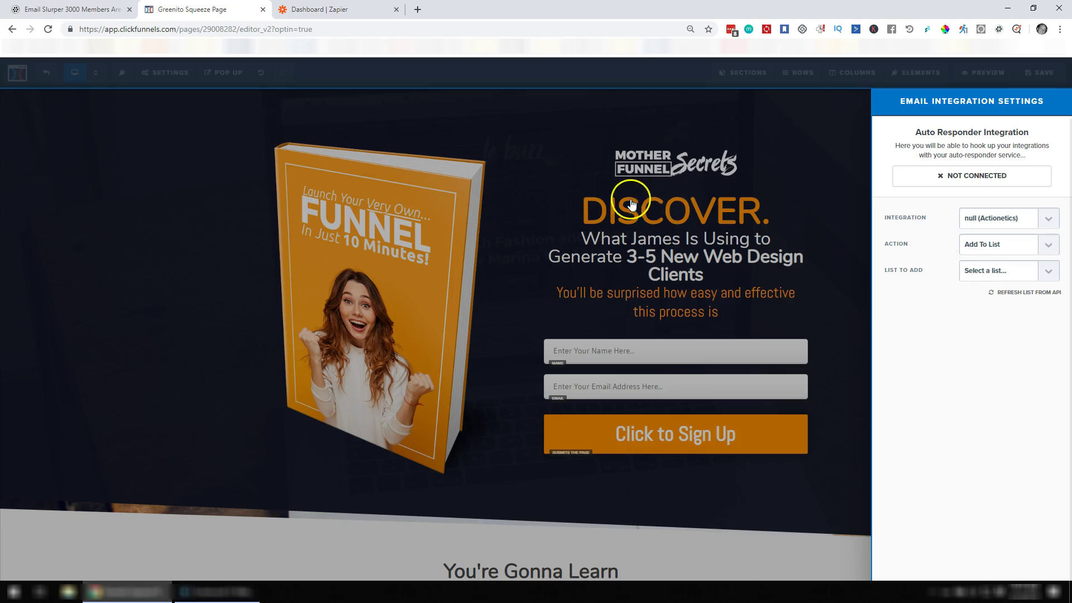
- Pick 'Email Slurper FB Group Members' as the list to add, then save the page
left_click(1023, 272)
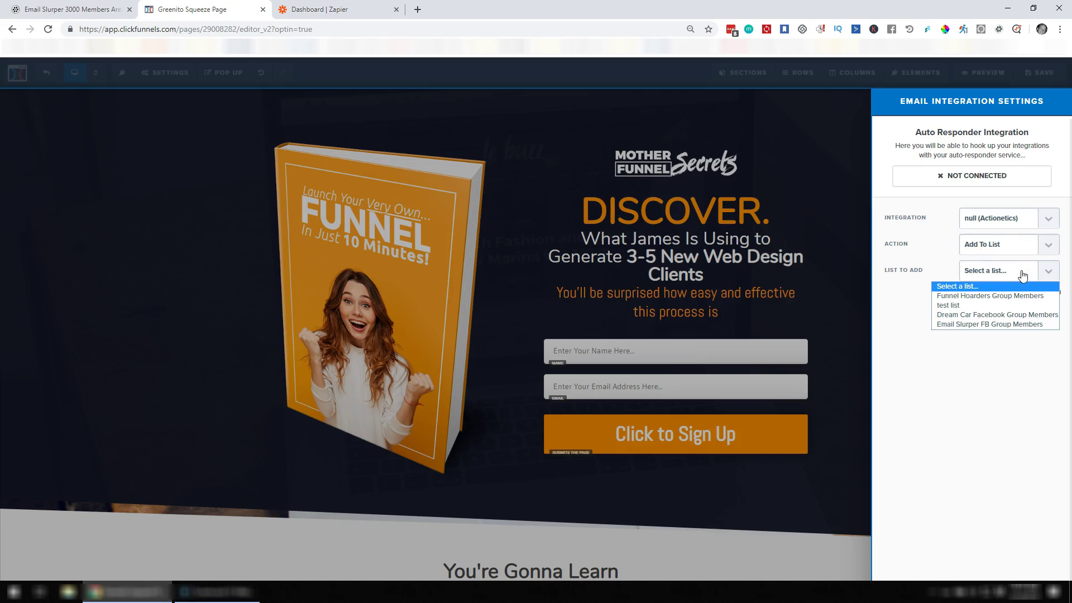
left_click(1004, 324)
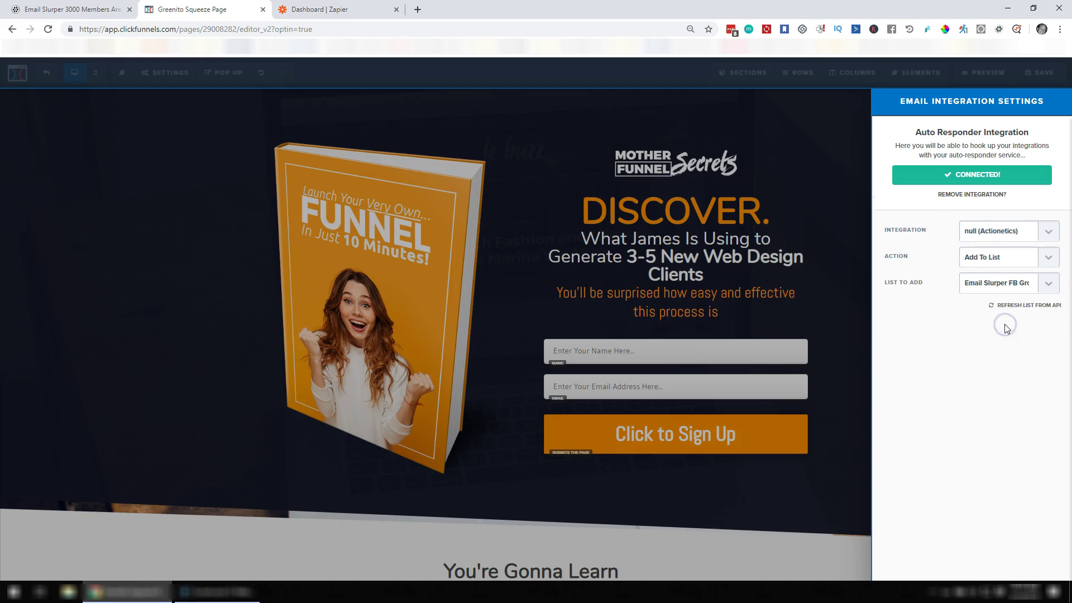
left_click(912, 162)
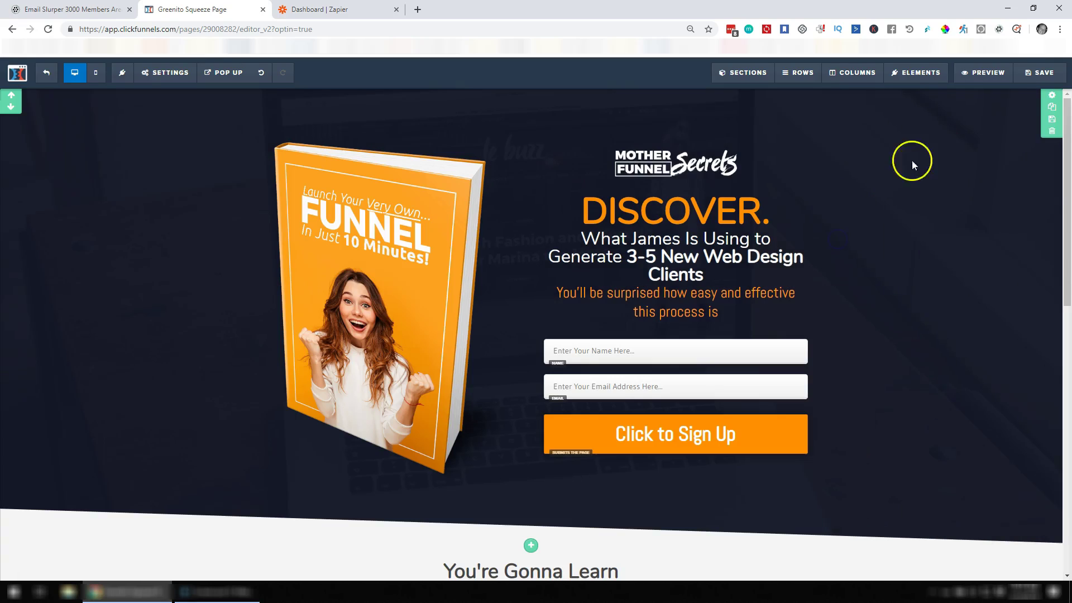
left_click(1036, 75)
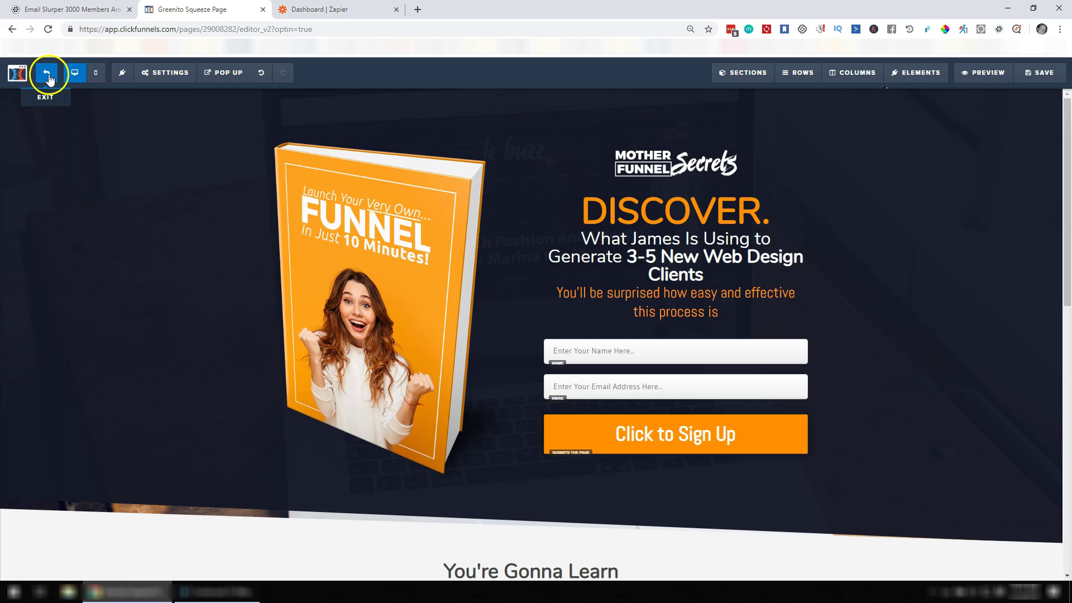
- Exit the editor and load the Optin step's live page address in a new tab
left_click(49, 78)
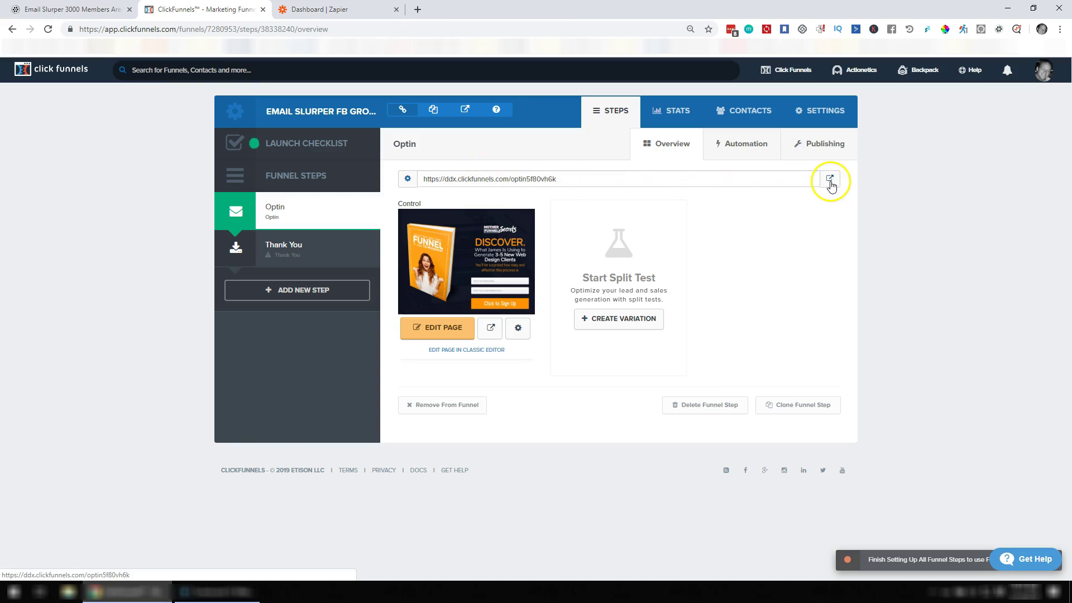
left_click_drag(457, 179, 545, 180)
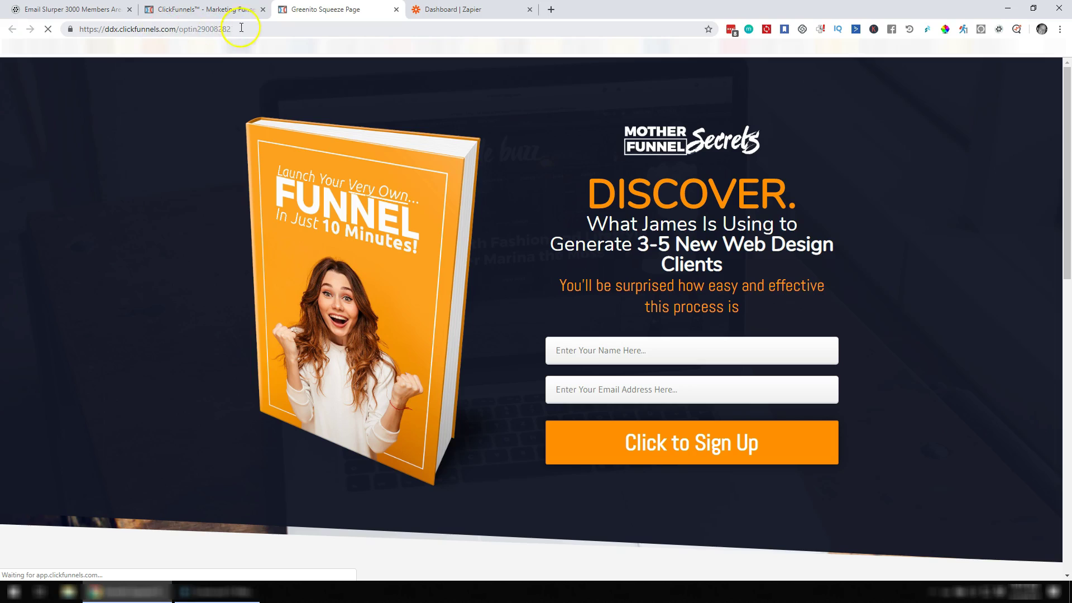
left_click_drag(237, 29, 118, 31)
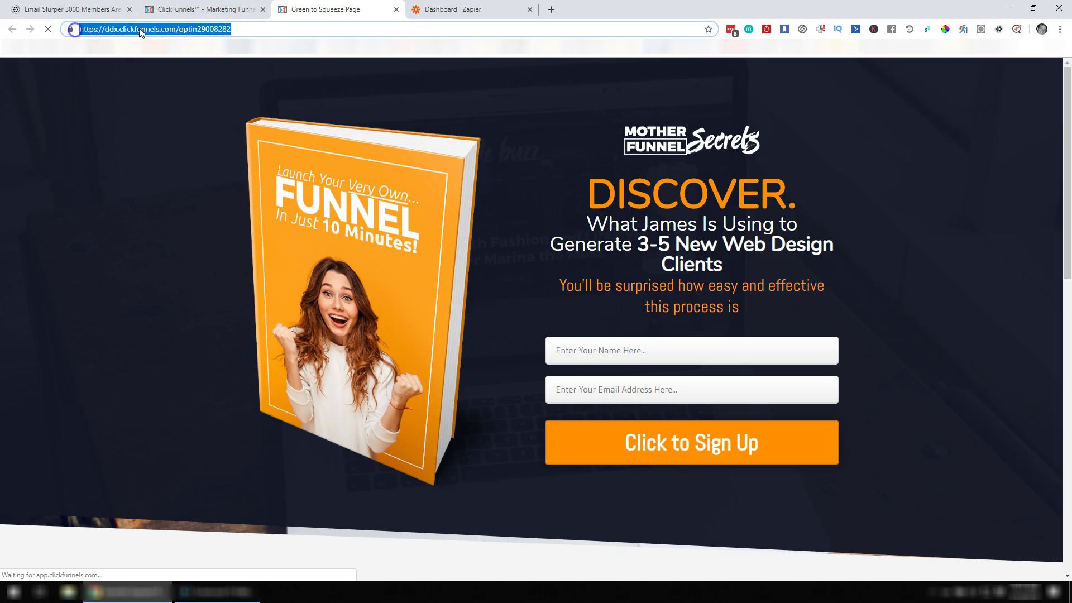
left_click(251, 27)
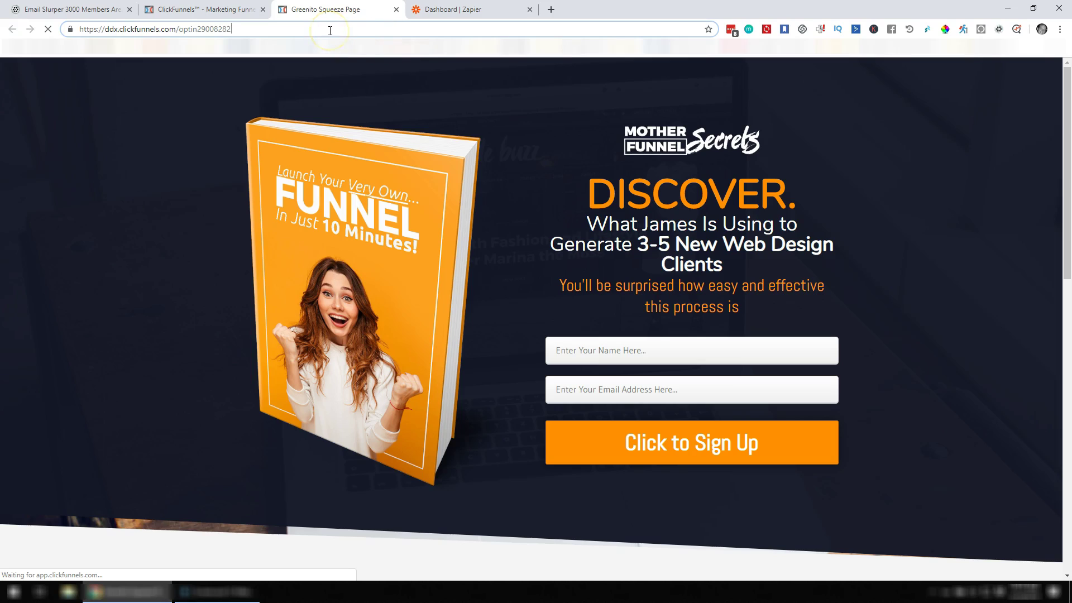
- Open the 'FB Group to Actionetics Zap' and begin adding a step after its trigger
left_click(471, 10)
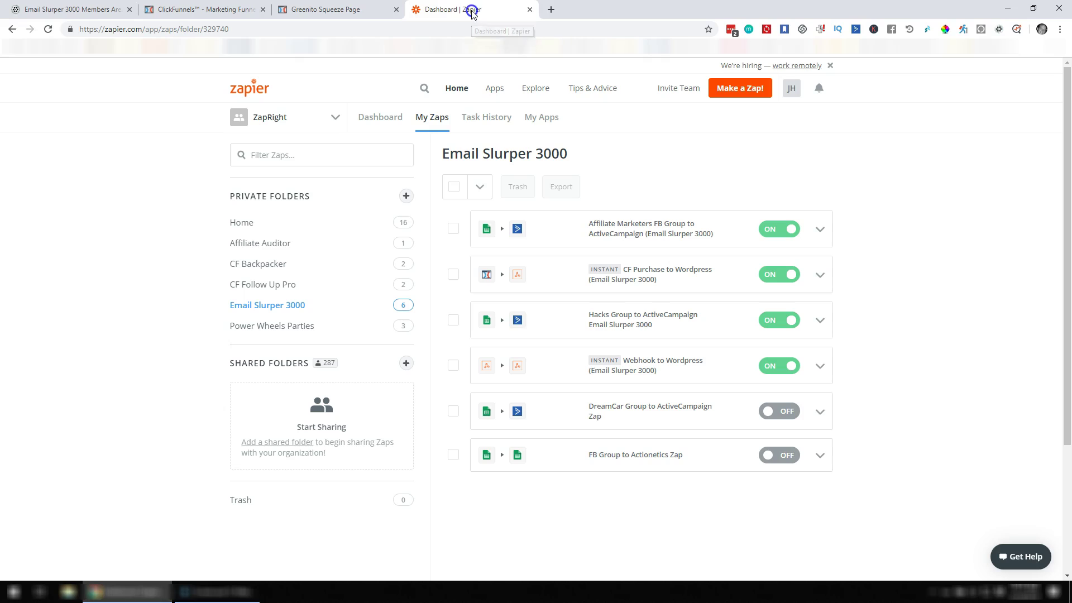
left_click(665, 456)
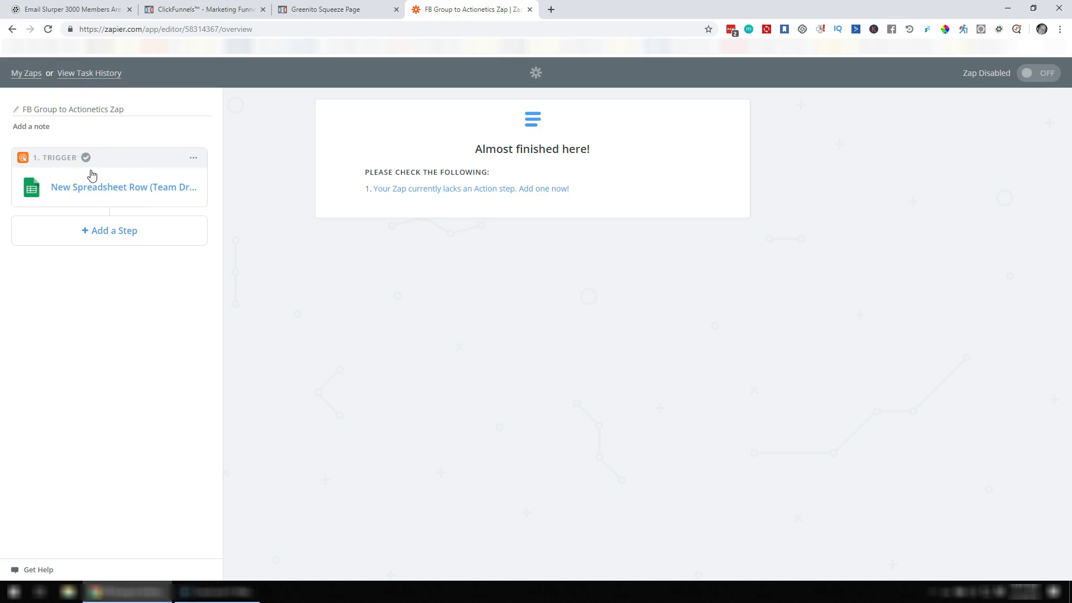
left_click(108, 231)
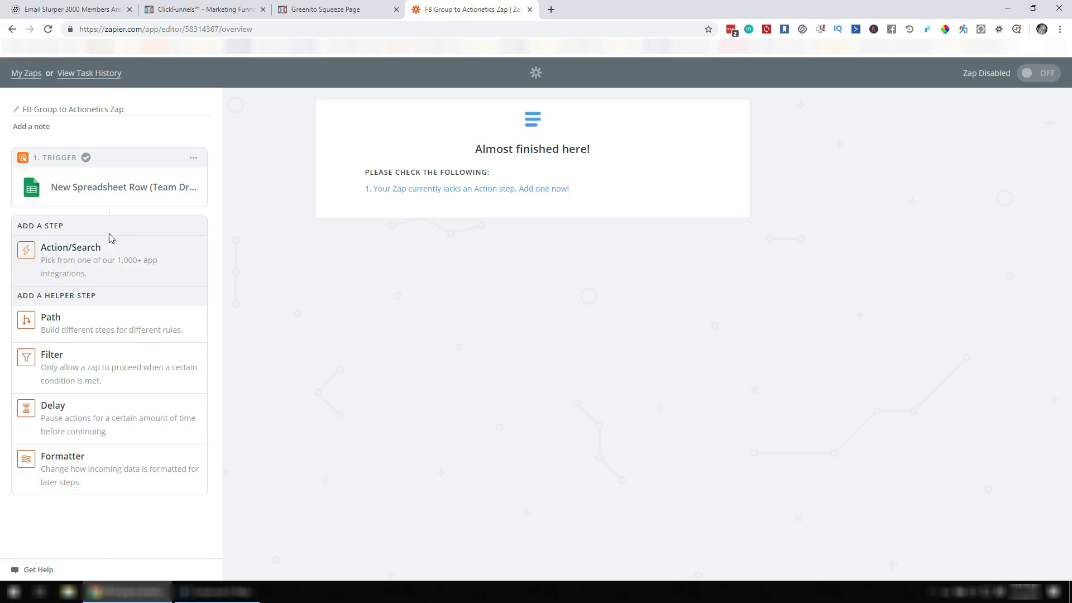
- Add a Webhooks by Zapier POST action as the second step and continue to setup
left_click(71, 256)
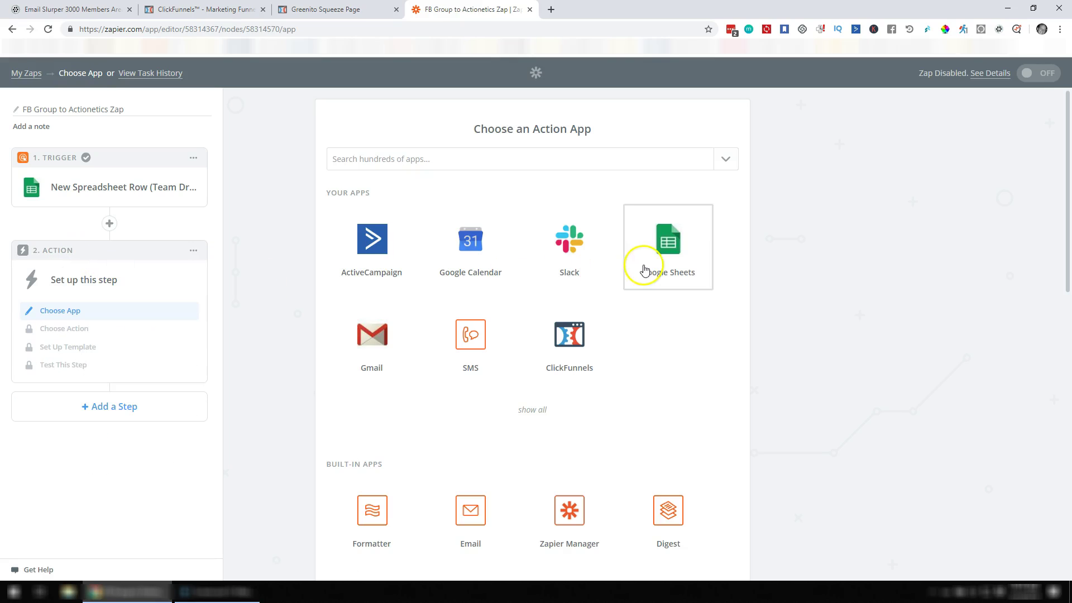
scroll(555, 220, "down", 3)
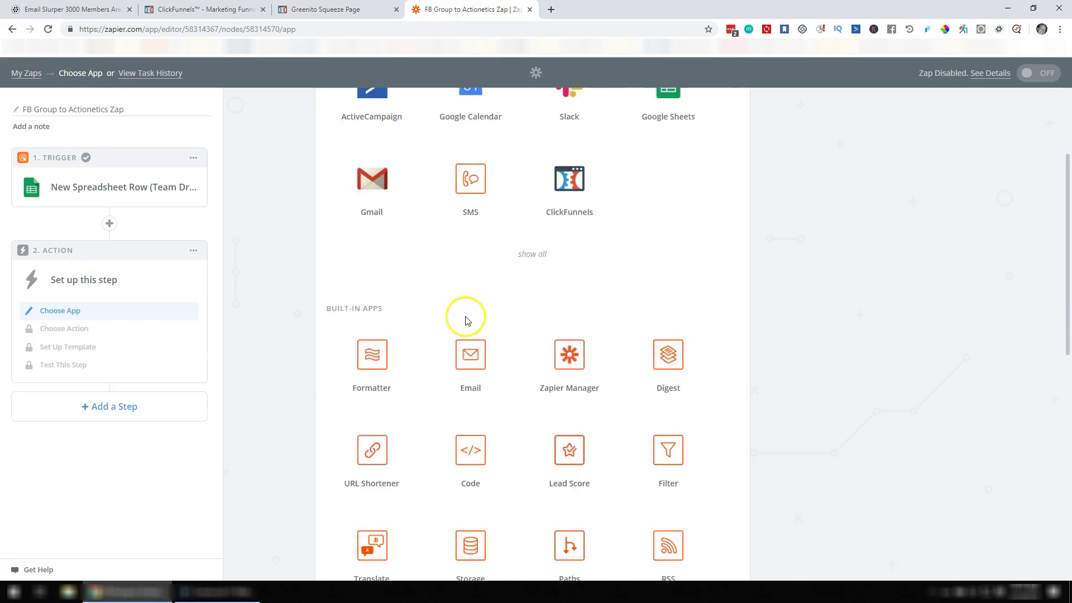
scroll(468, 321, "down", 3)
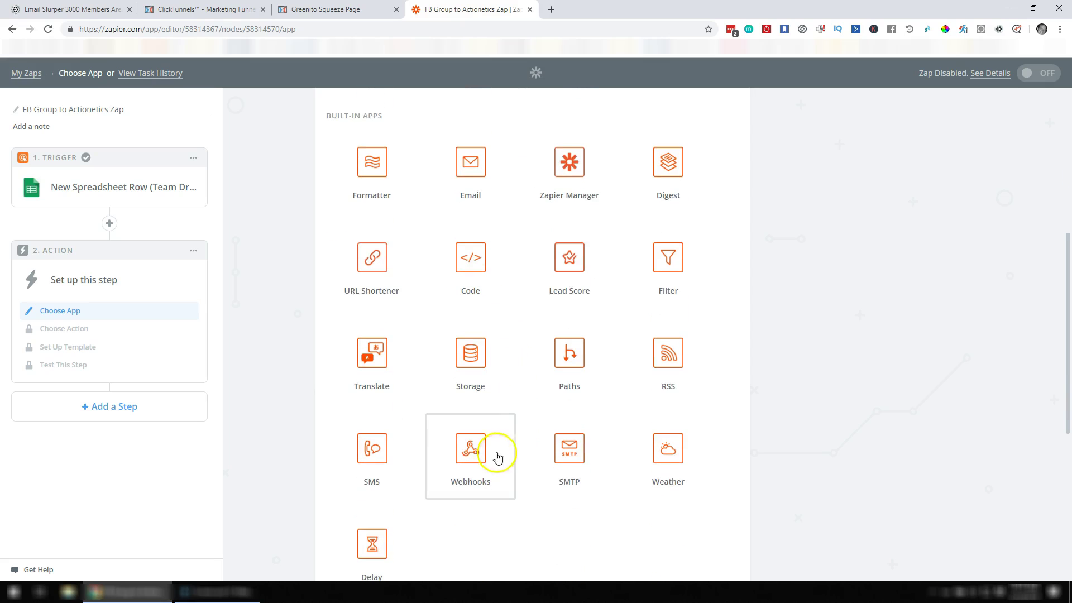
left_click(473, 456)
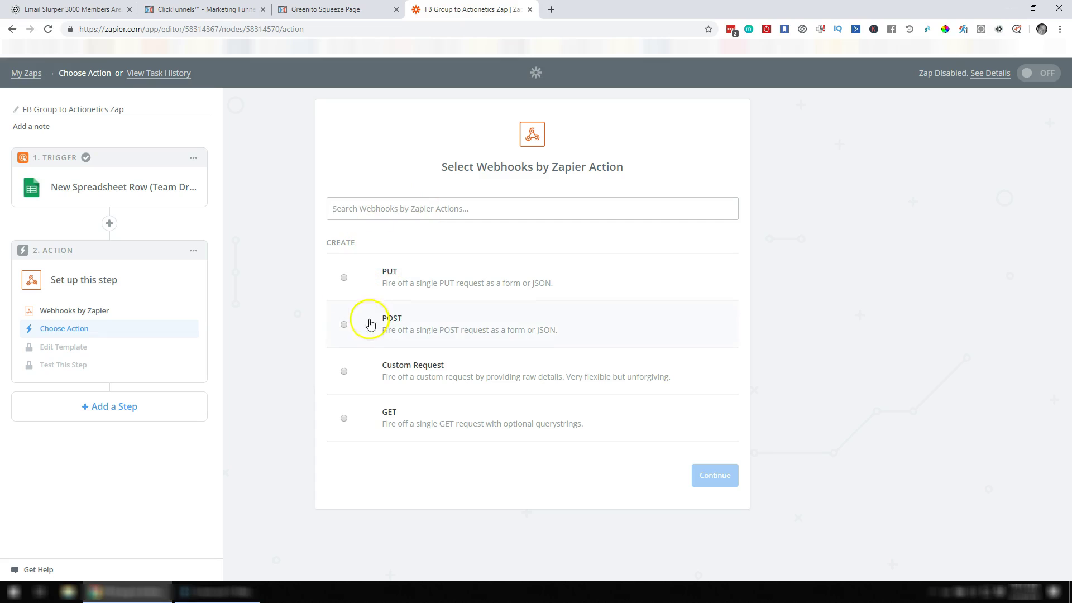
left_click(344, 325)
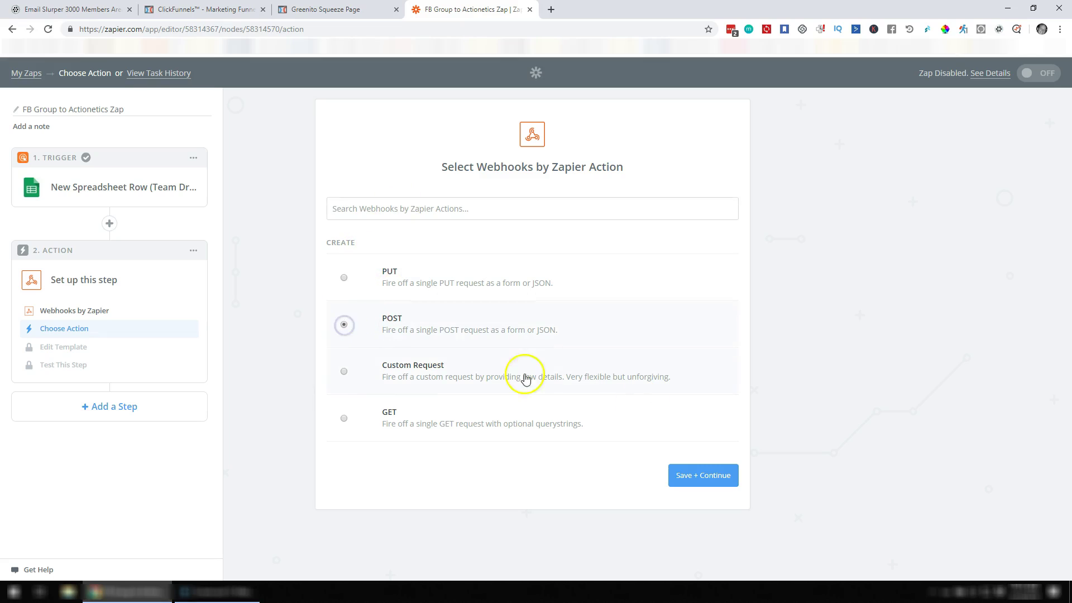
left_click(715, 478)
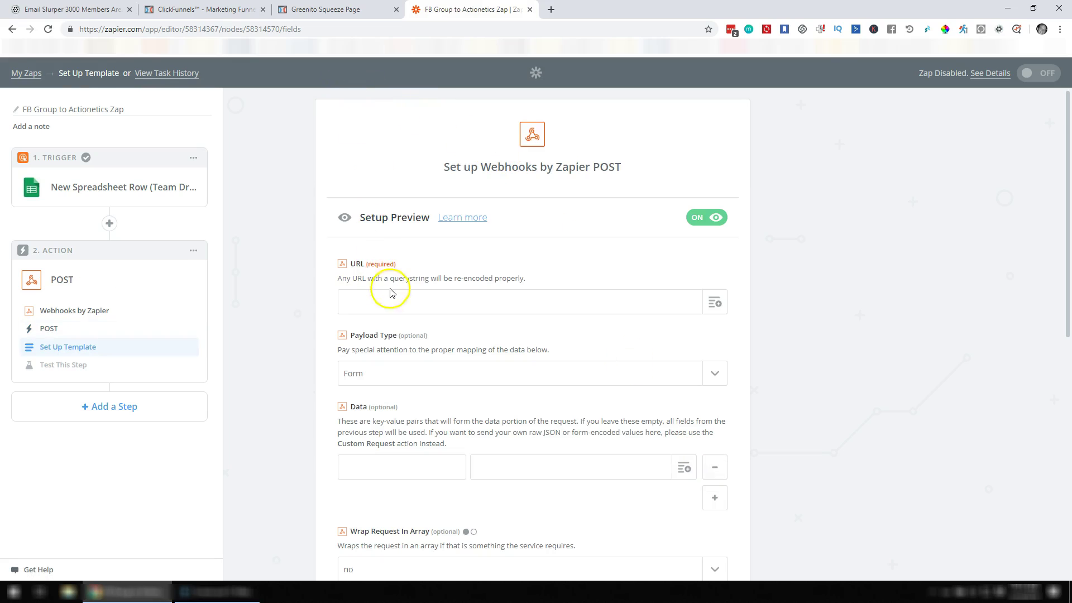
left_click(355, 302)
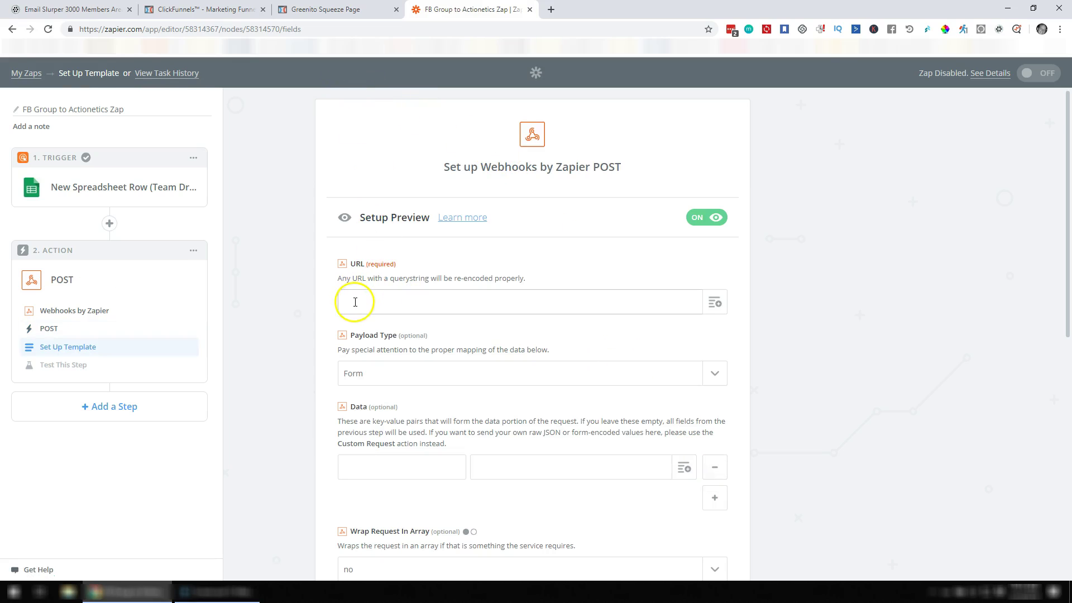
left_click(331, 10)
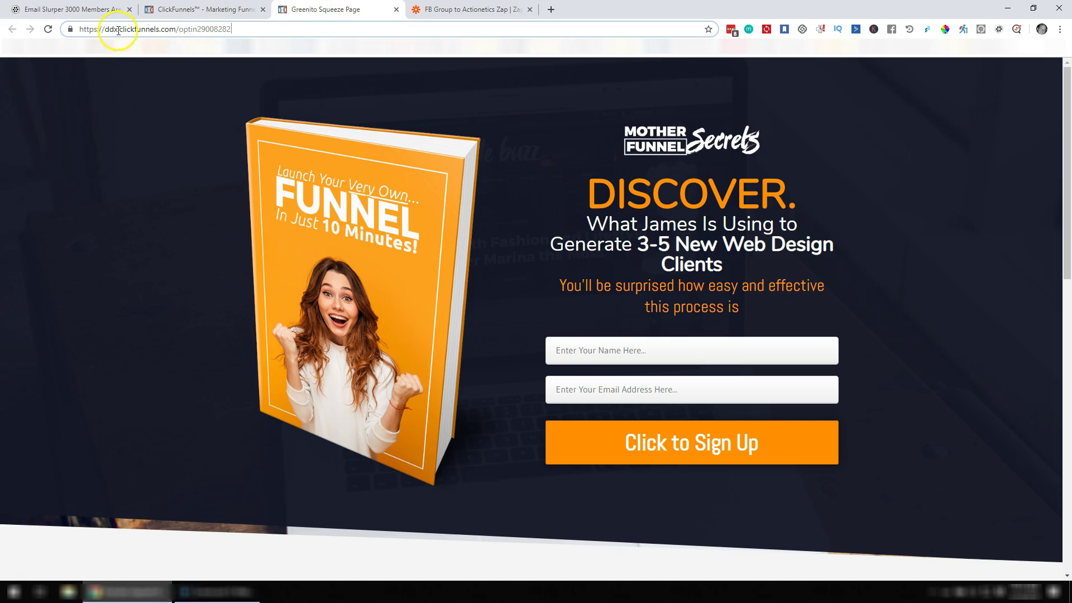
left_click_drag(262, 33, 74, 31)
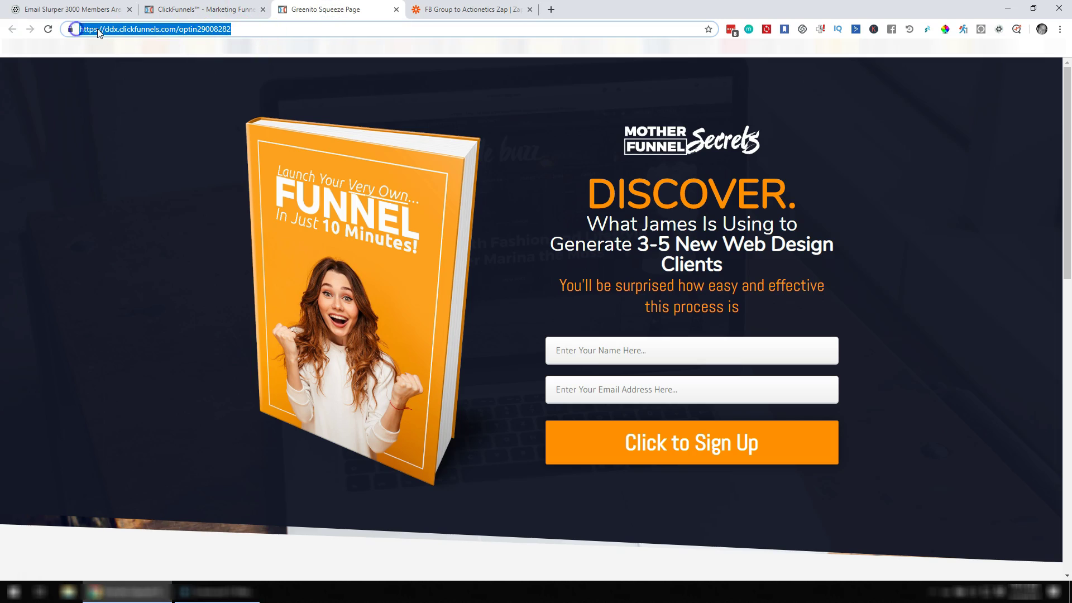
right_click(108, 33)
left_click(131, 90)
left_click(445, 15)
left_click(433, 302)
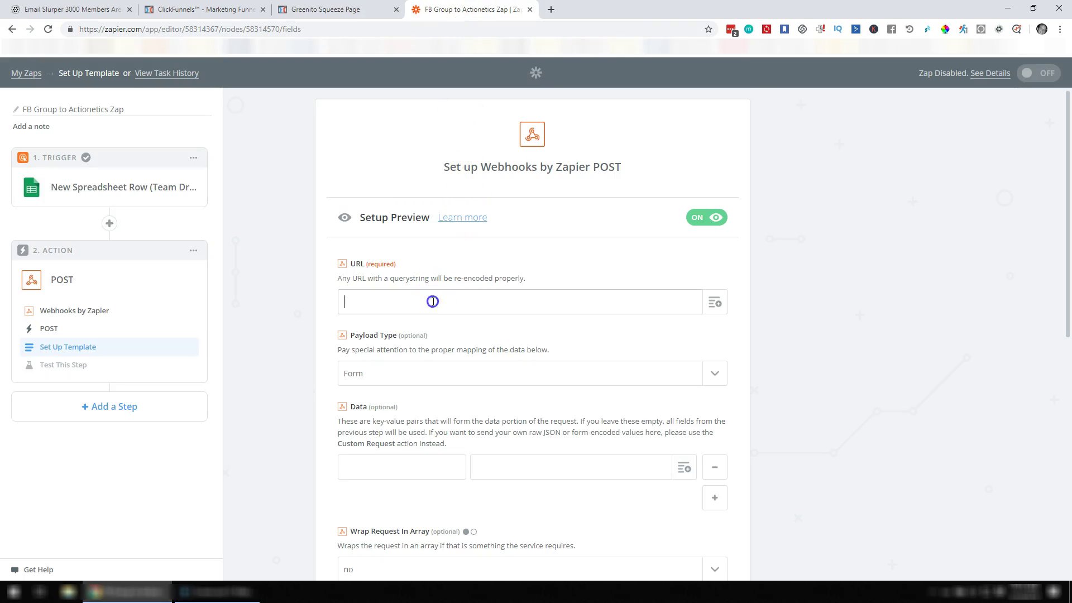
key("ctrl+v")
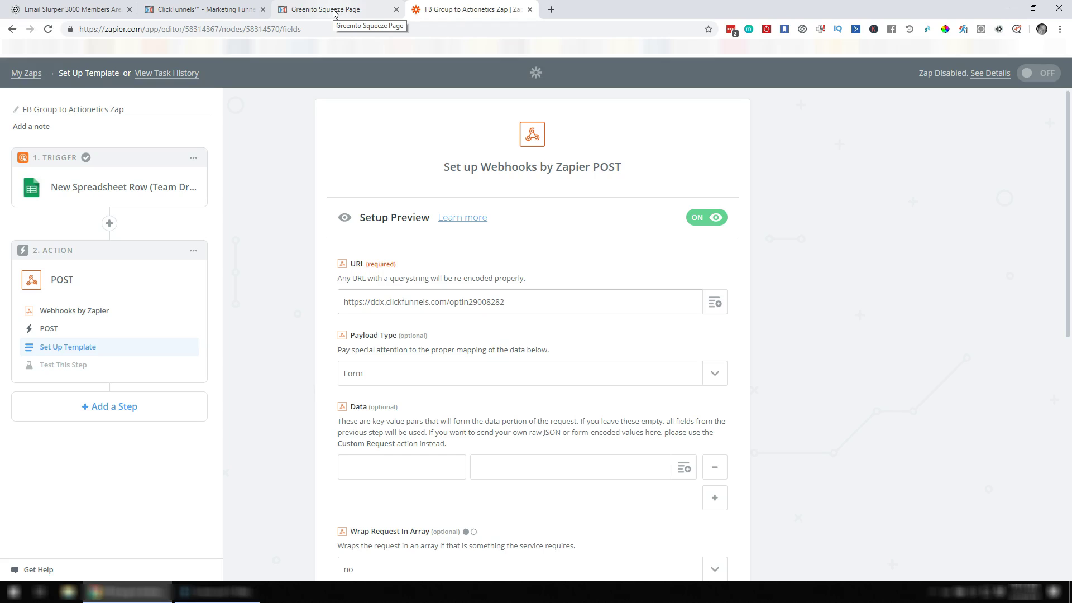
- Append ?email= mapped to the sheet's Answer 1 field, followed by &name=, to the URL
left_click(535, 303)
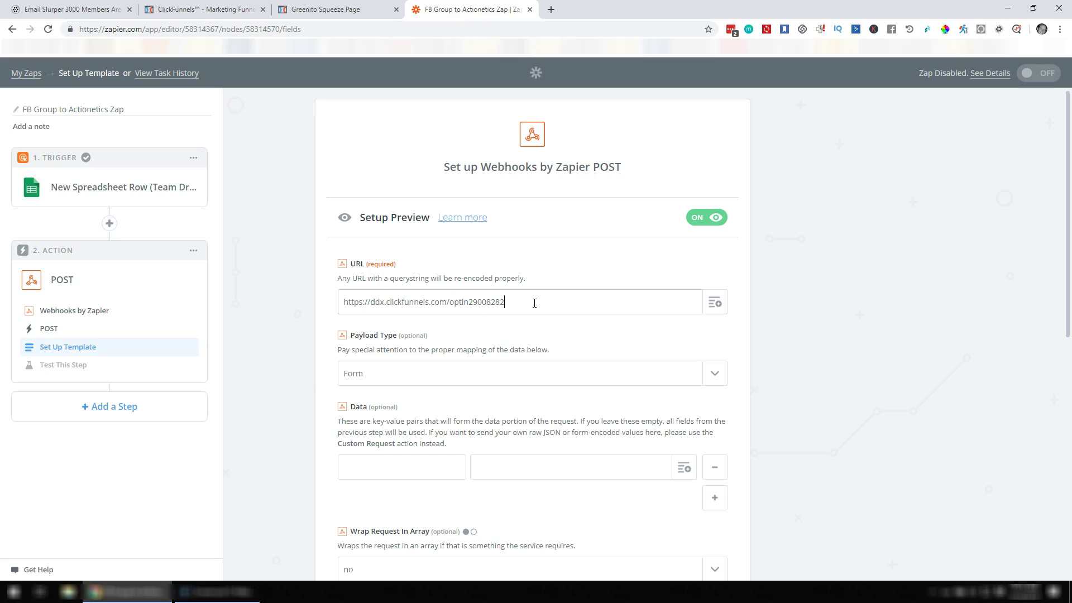
left_click(534, 303)
type("email=")
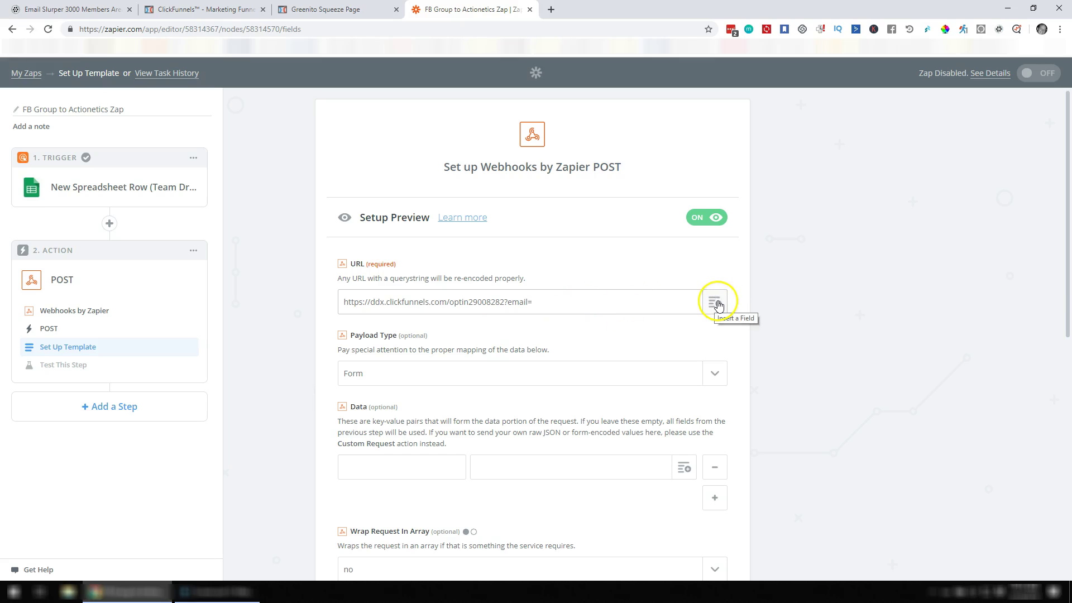
left_click(716, 304)
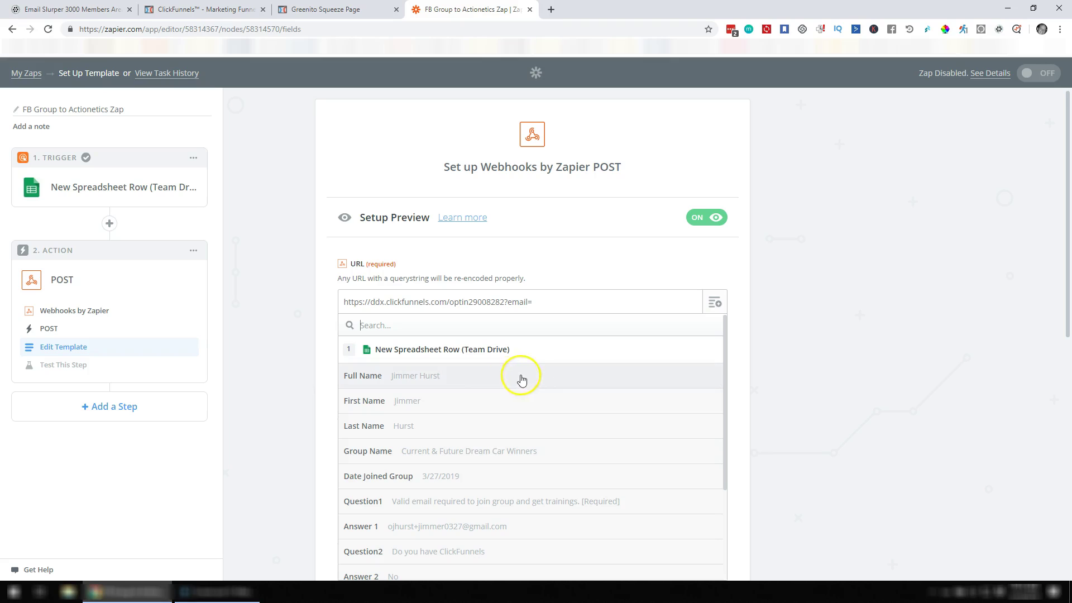
scroll(444, 484, "down", 1)
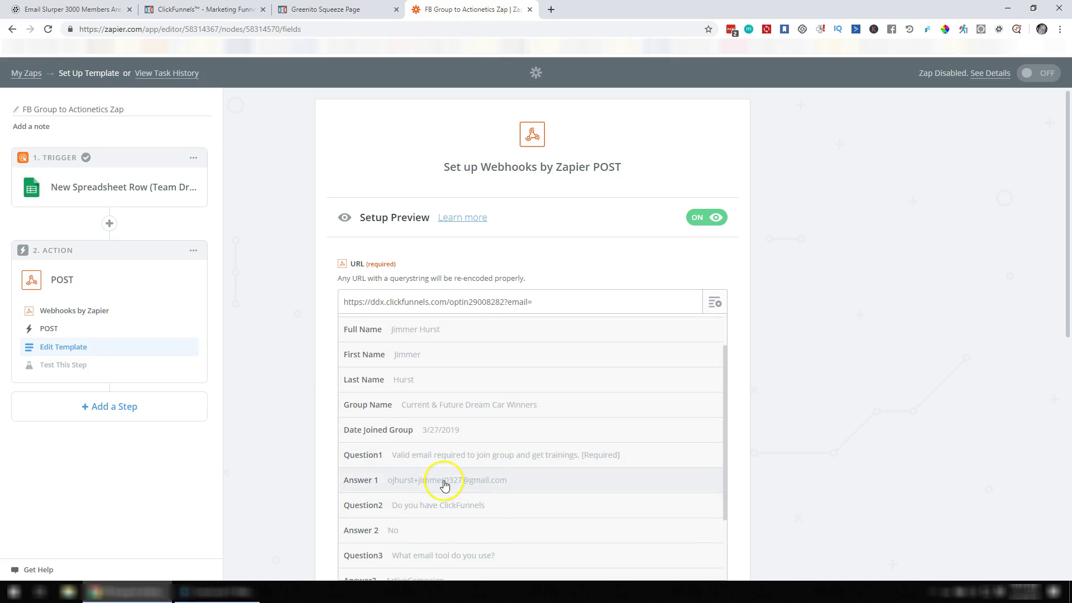
left_click(444, 481)
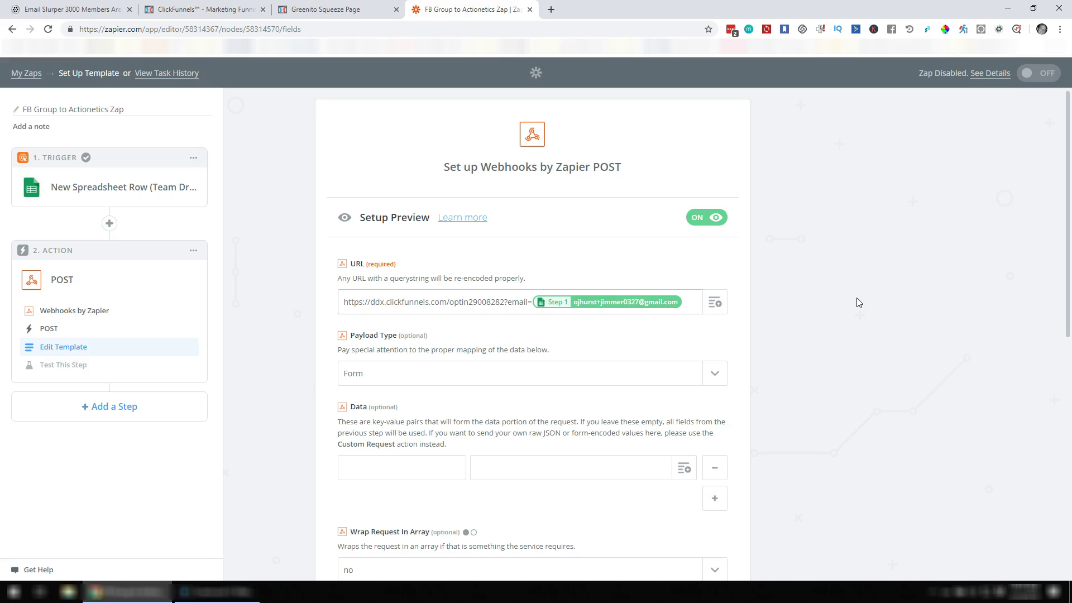
type("&name")
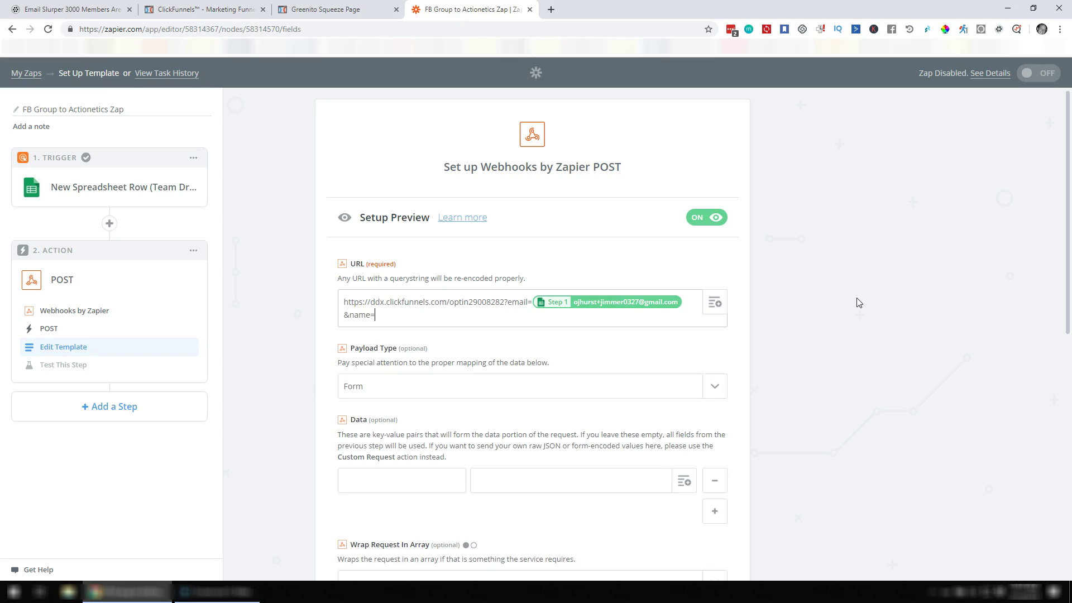
type("=")
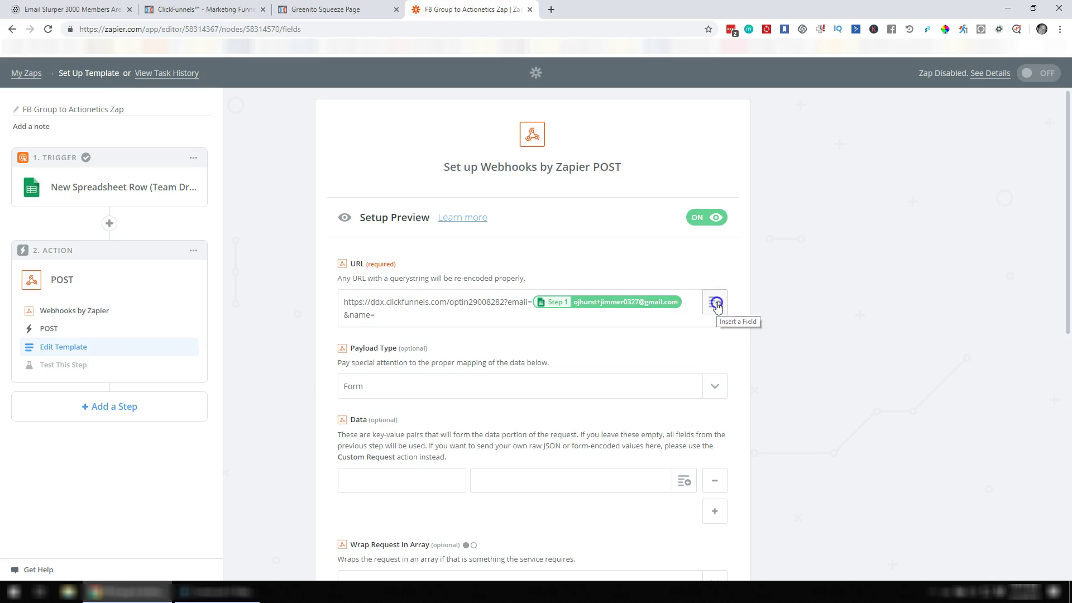
- Fill the &name= parameter with the sheet's Full Name field, then scroll down the POST template
left_click(715, 303)
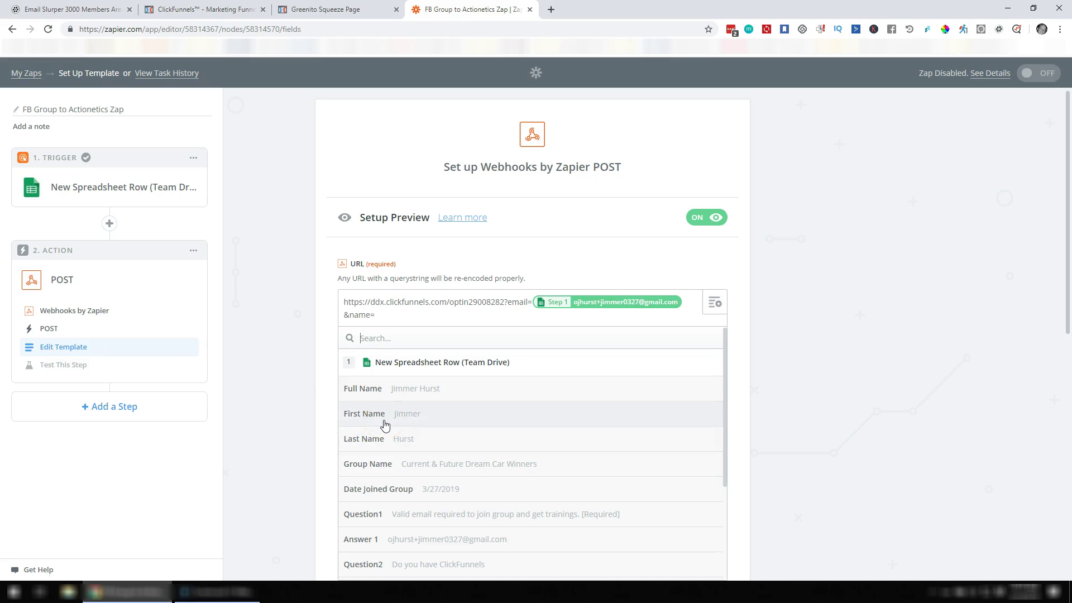
left_click(406, 417)
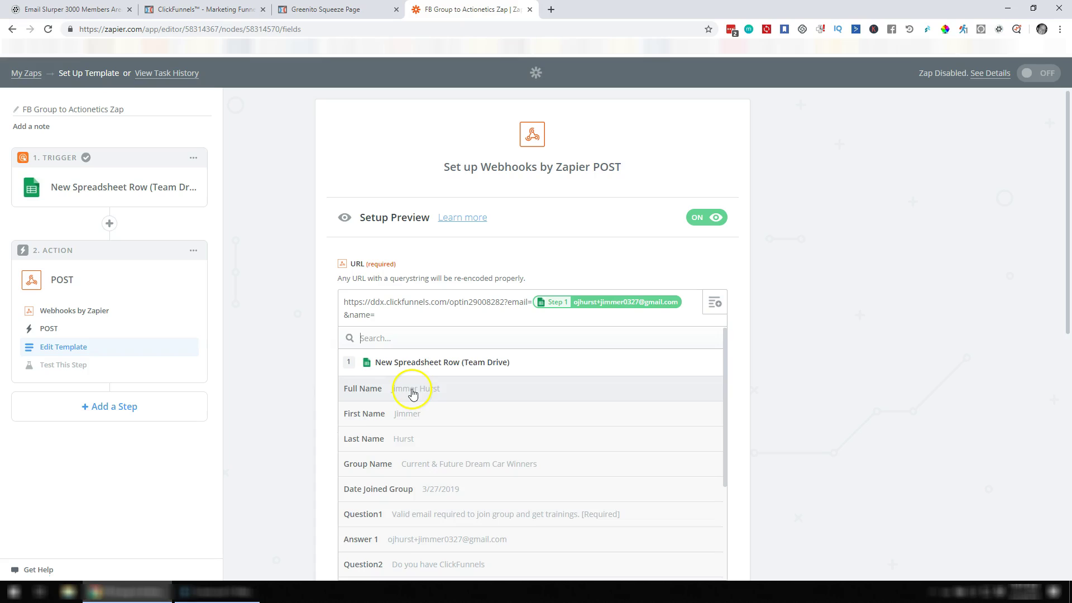
left_click(413, 394)
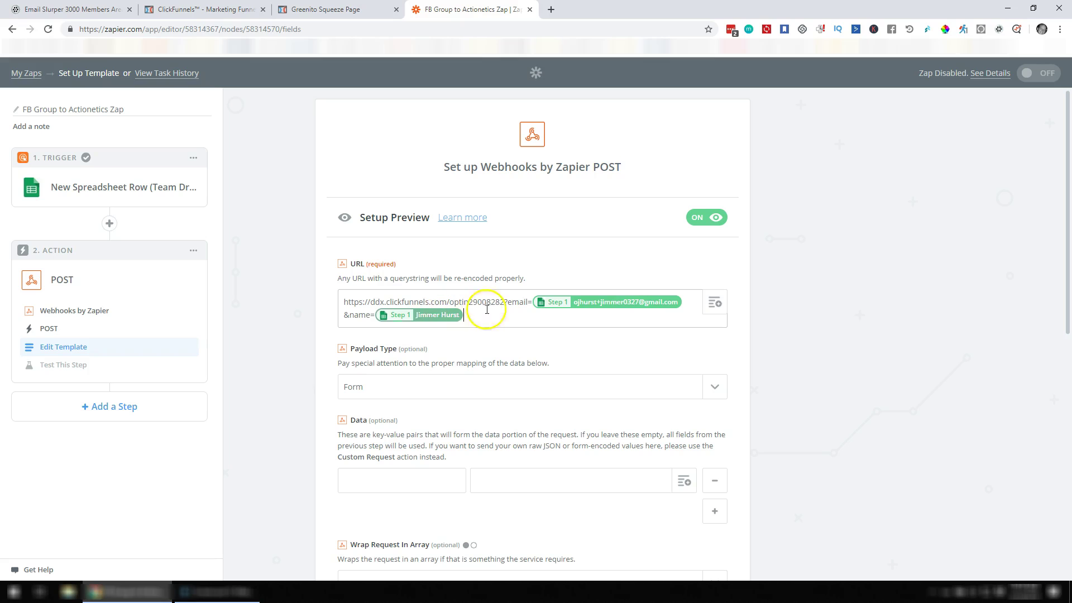
left_click(792, 312)
scroll(794, 312, "down", 1)
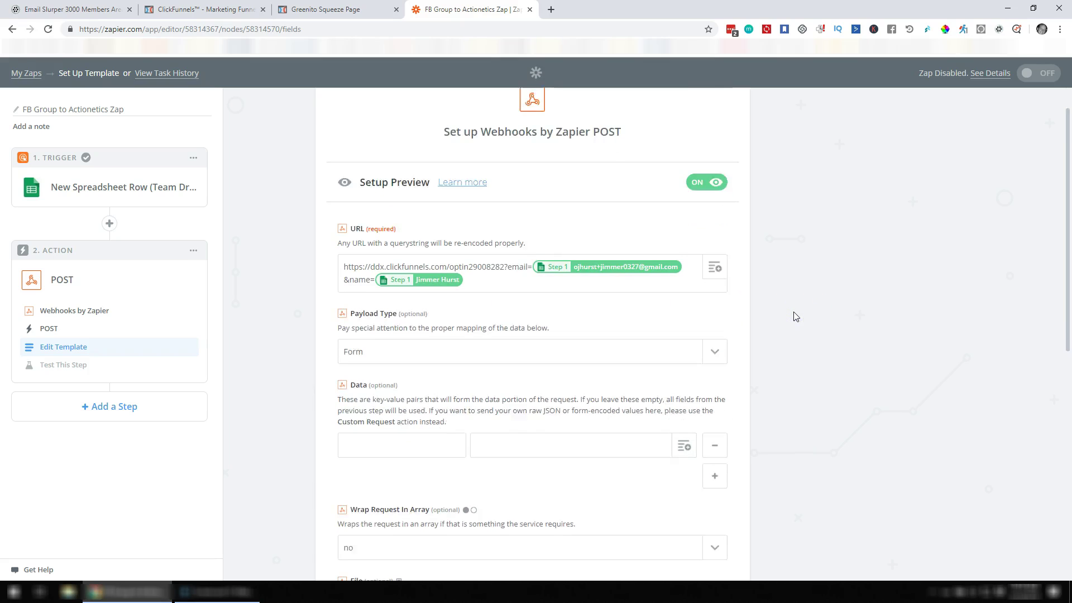
scroll(544, 271, "down", 1)
scroll(545, 271, "down", 5)
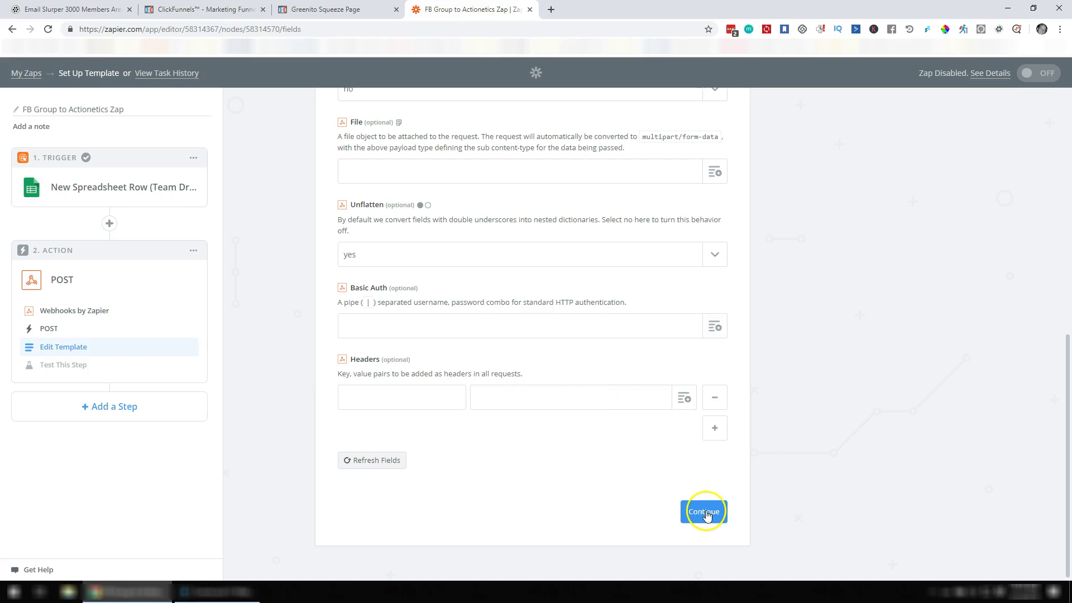
- Send the webhook test POST to the ClickFunnels optin page and confirm 'Test was successful!'
left_click(702, 512)
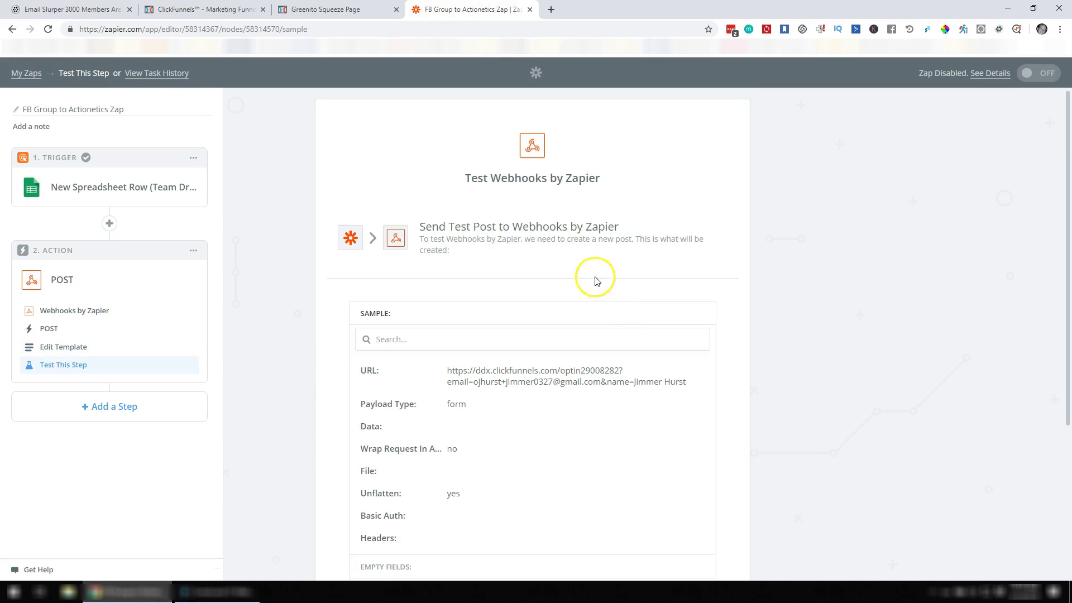
scroll(538, 220, "down", 1)
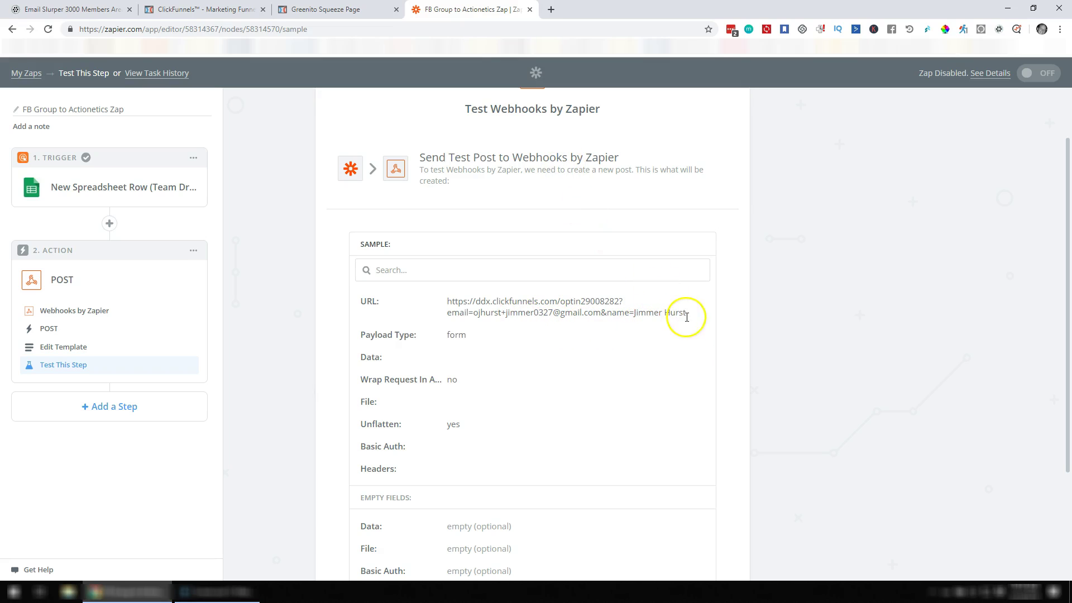
scroll(598, 331, "down", 1)
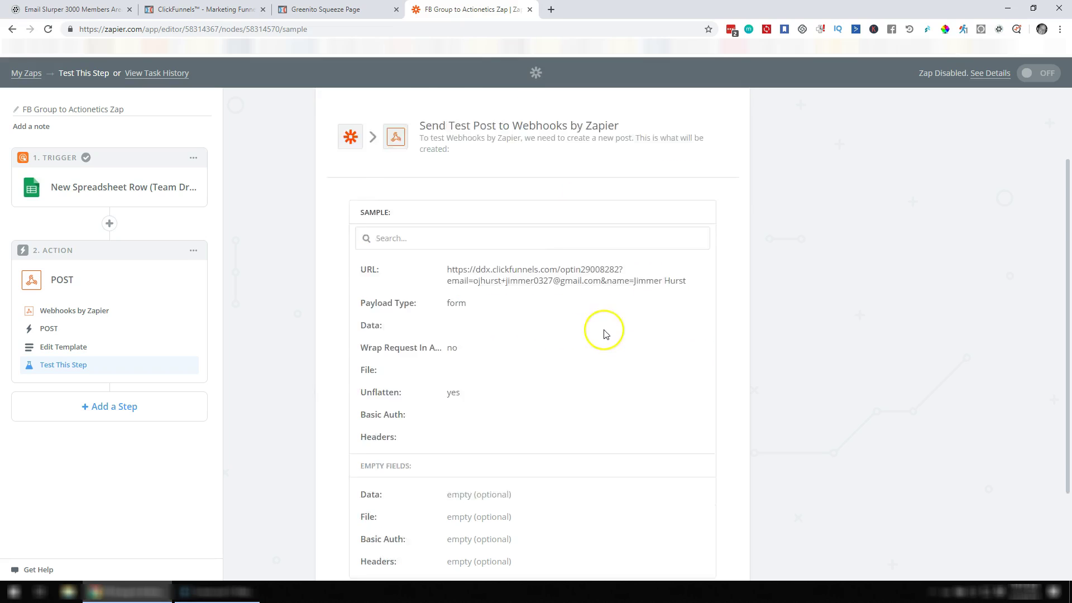
scroll(568, 292, "up", 1)
scroll(631, 420, "down", 2)
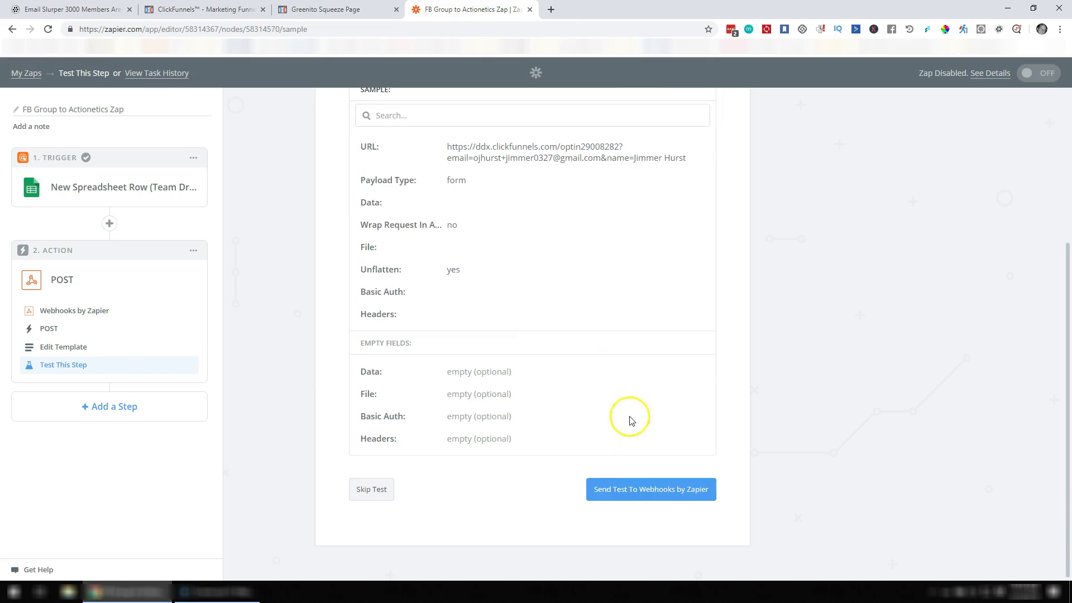
left_click(635, 495)
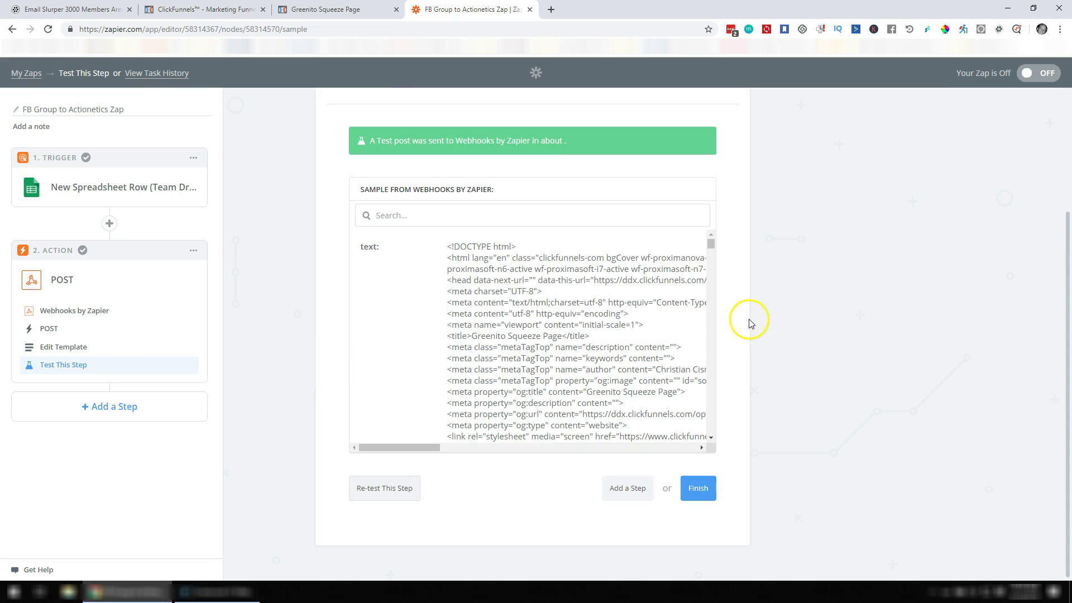
scroll(555, 210, "up", 3)
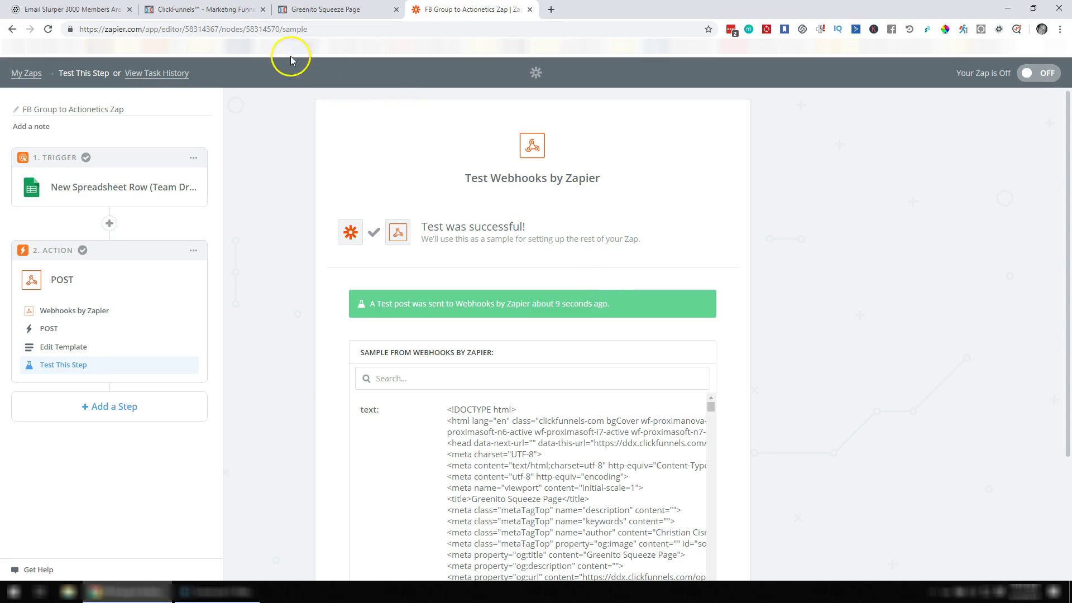
- Open the newest sign-up's profile from the funnel's Contacts list
left_click(208, 13)
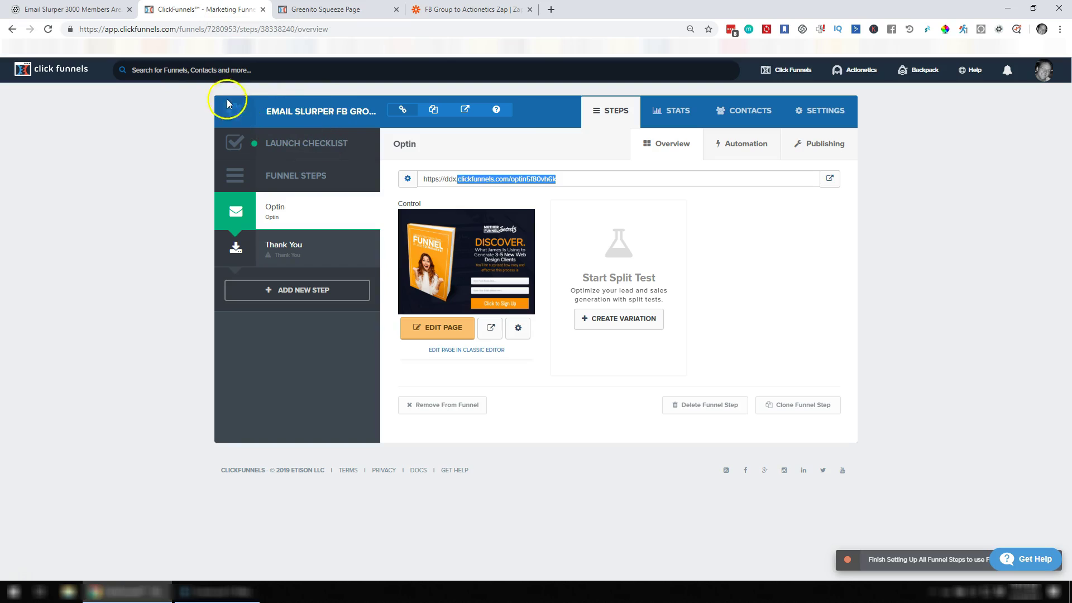
left_click(743, 113)
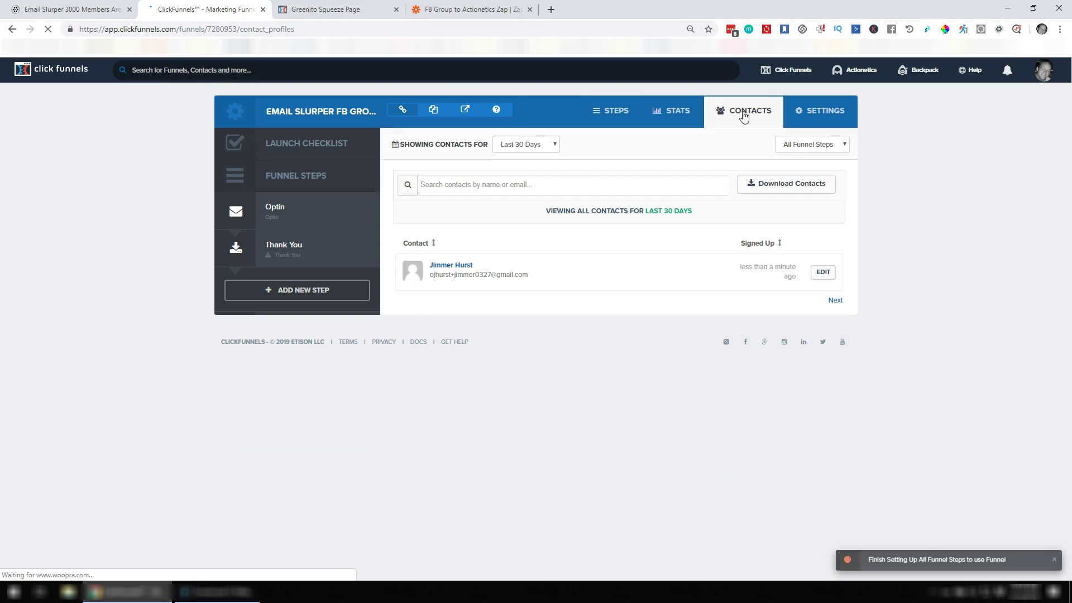
left_click(748, 266)
left_click_drag(748, 266, 789, 277)
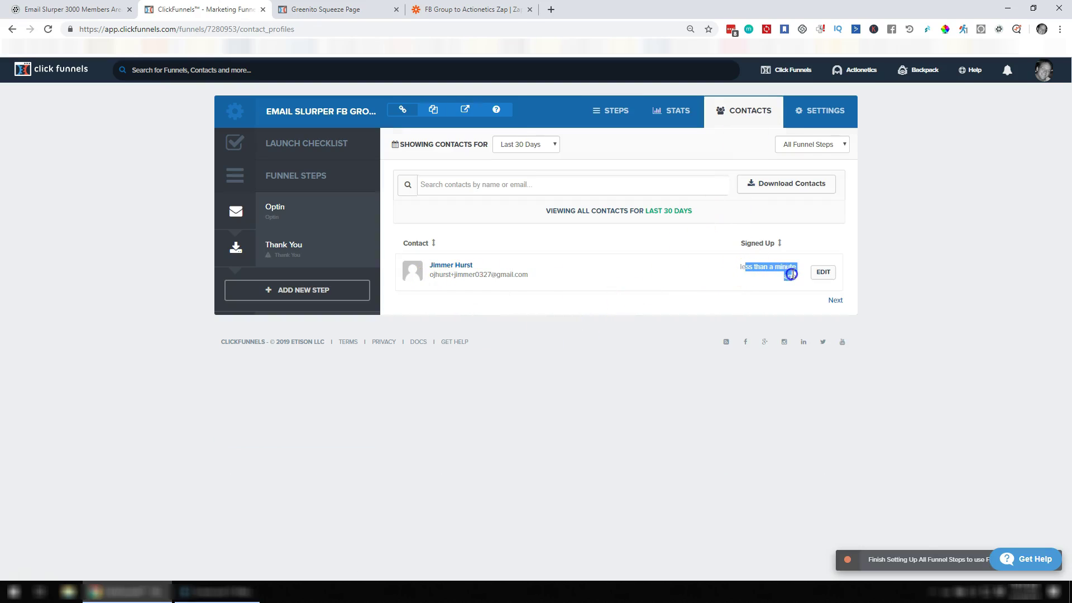
left_click(447, 265)
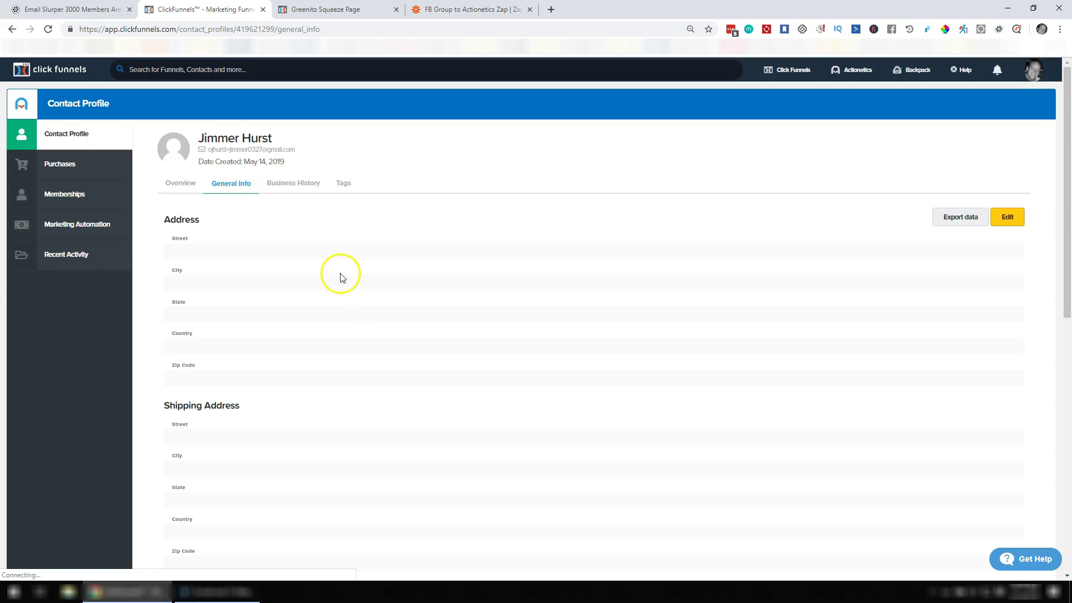
- Review the Additional Info fields, including Col$H, 'What email tool do you use?' and Col$C
scroll(335, 273, "down", 1)
scroll(331, 272, "down", 7)
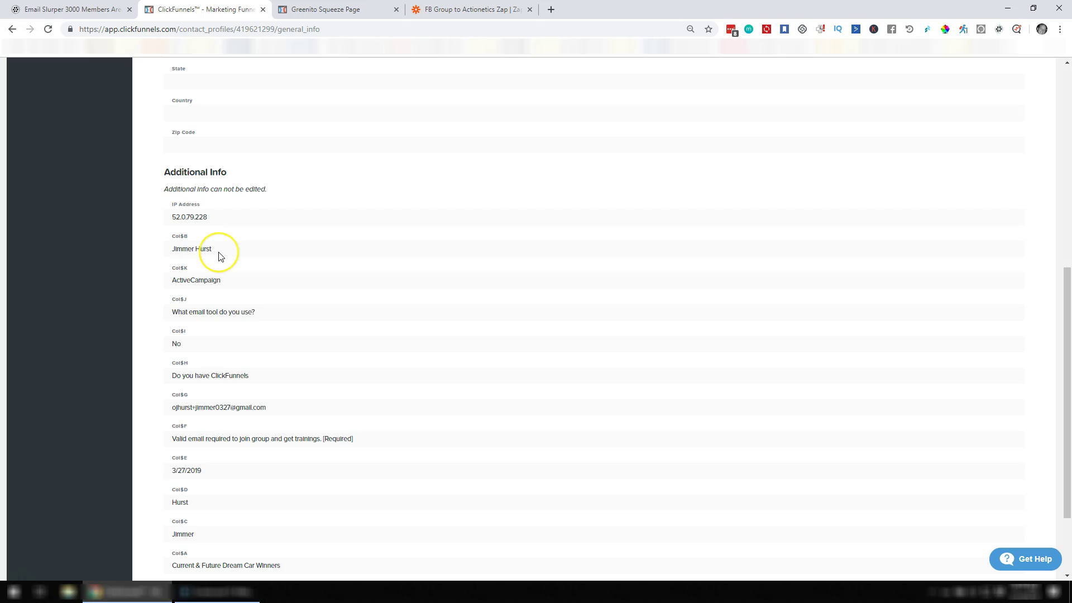
scroll(220, 256, "down", 2)
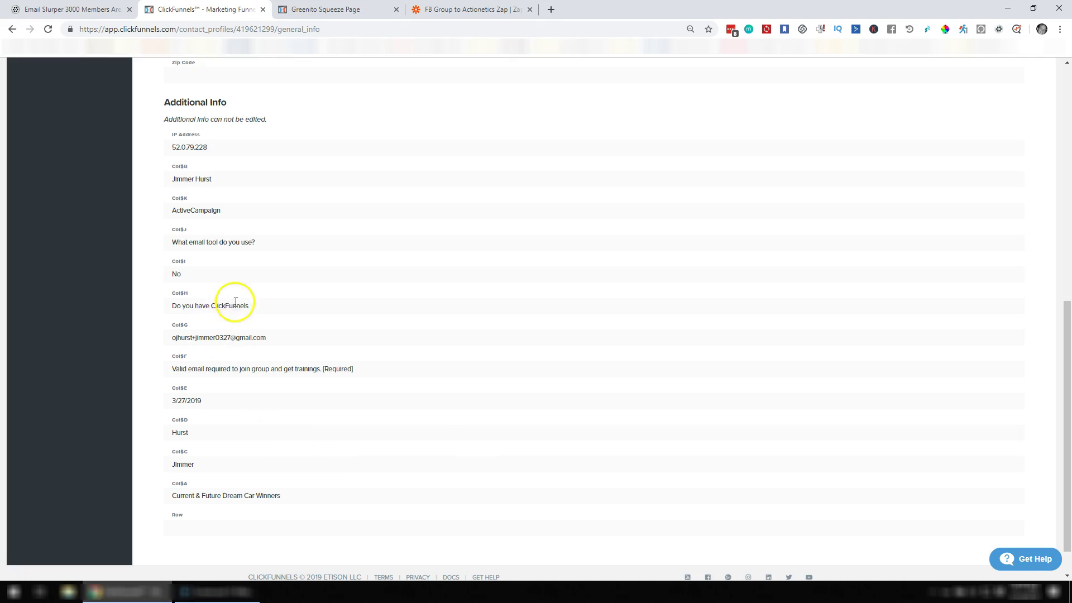
left_click_drag(260, 310, 186, 305)
left_click_drag(277, 242, 205, 229)
scroll(242, 496, "down", 1)
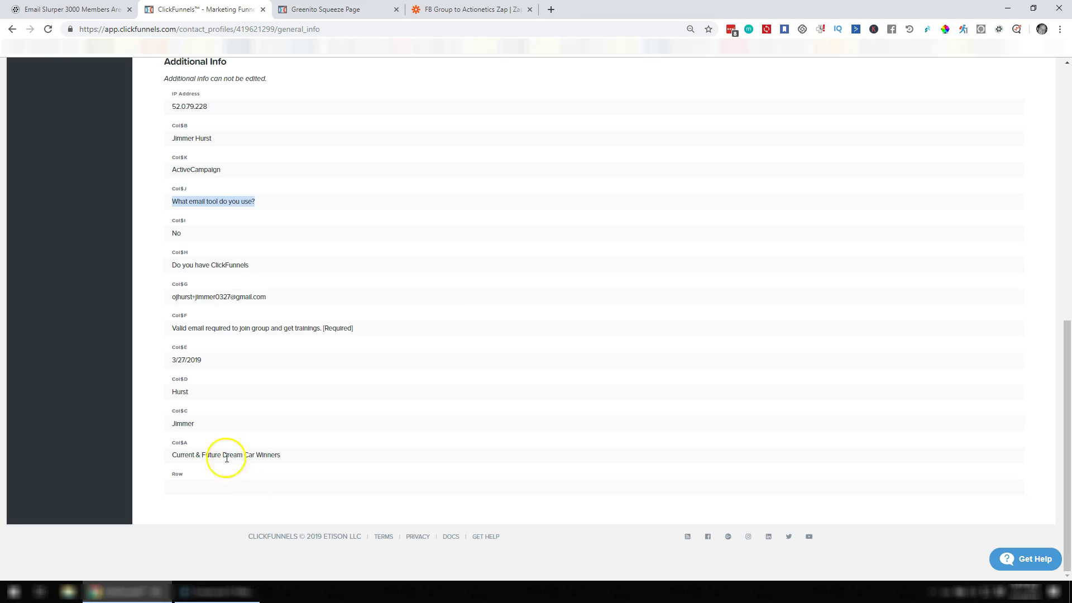
scroll(271, 416, "up", 2)
scroll(270, 424, "up", 1)
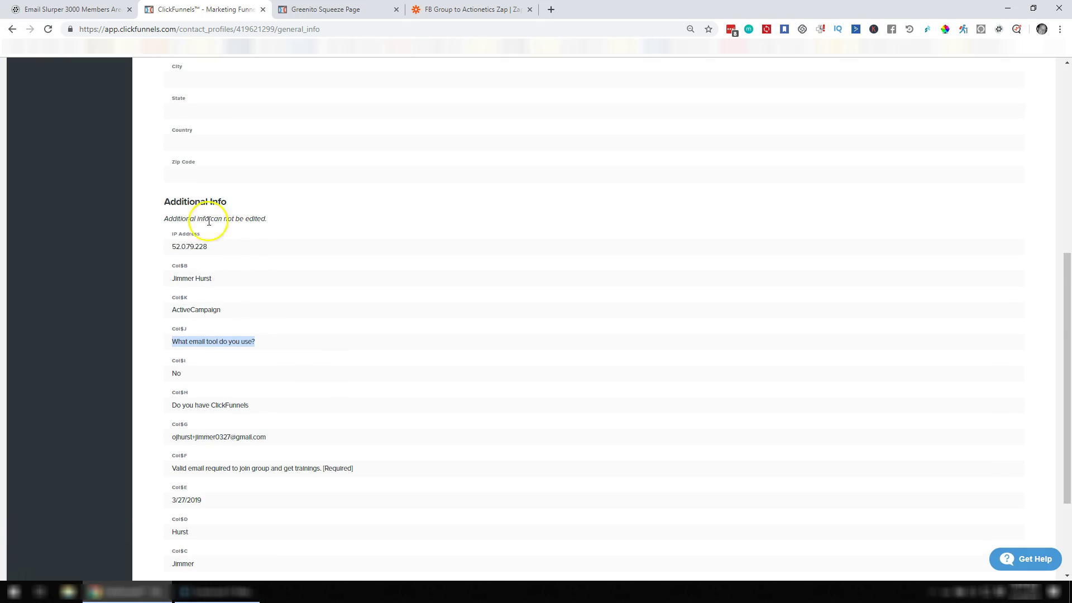
scroll(200, 245, "down", 3)
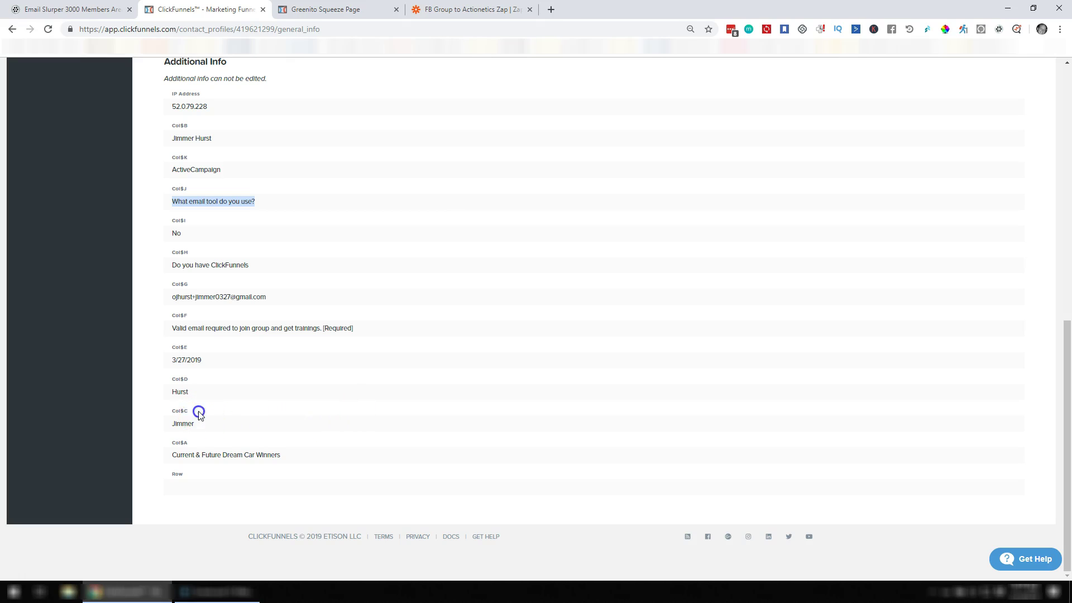
left_click_drag(189, 410, 170, 410)
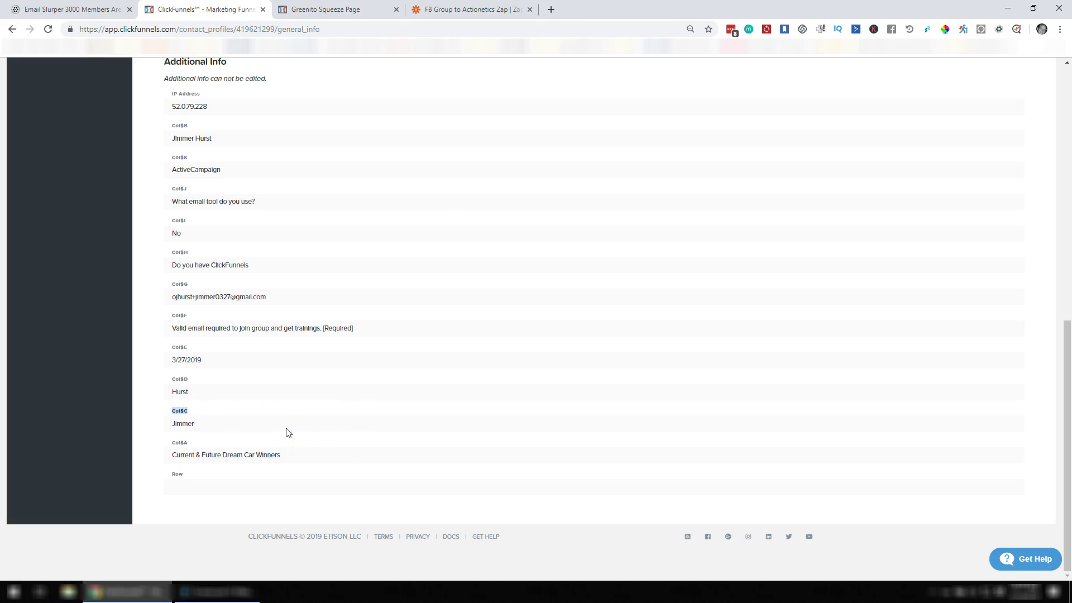
scroll(288, 432, "up", 1)
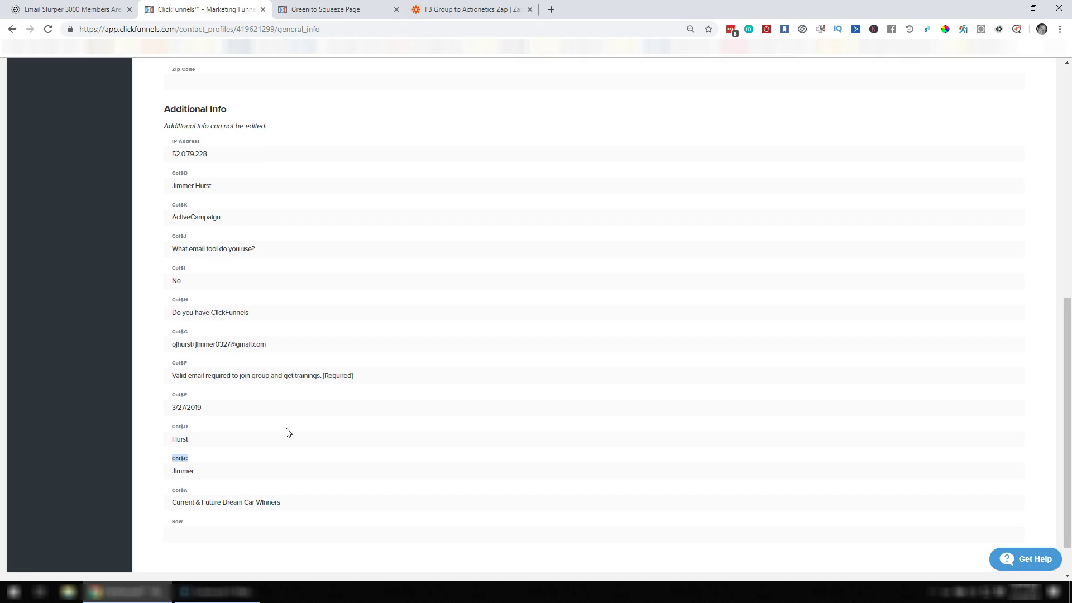
scroll(288, 433, "up", 4)
scroll(288, 432, "up", 6)
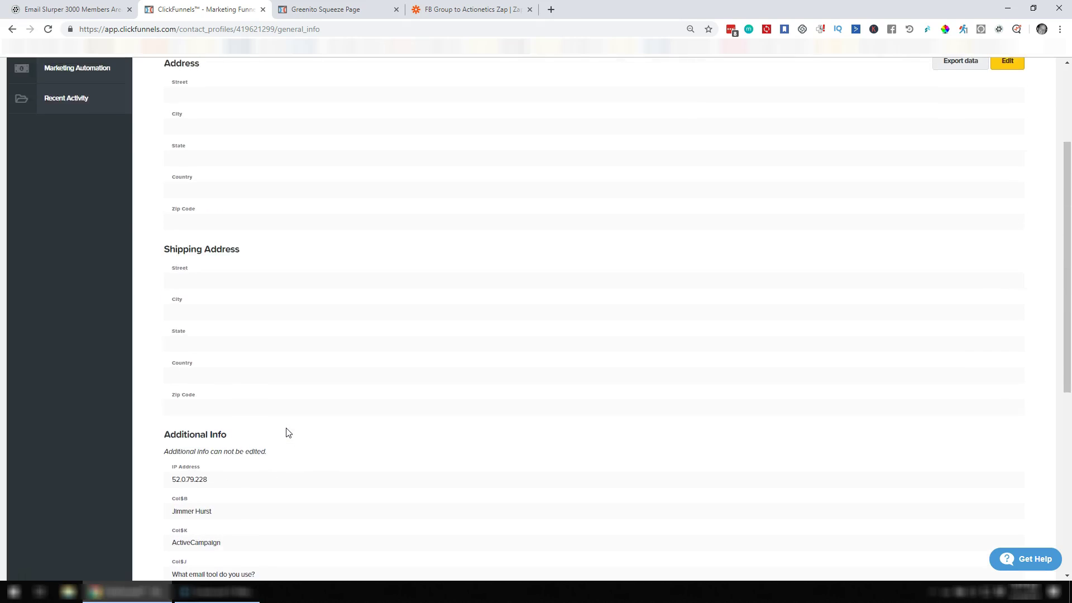
scroll(287, 433, "down", 11)
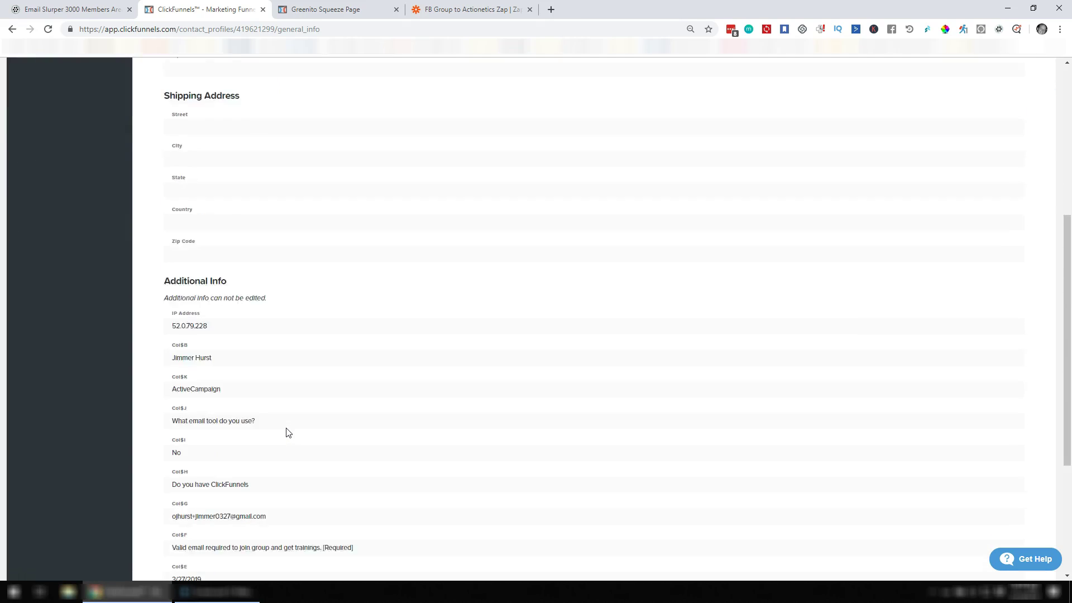
scroll(287, 432, "up", 11)
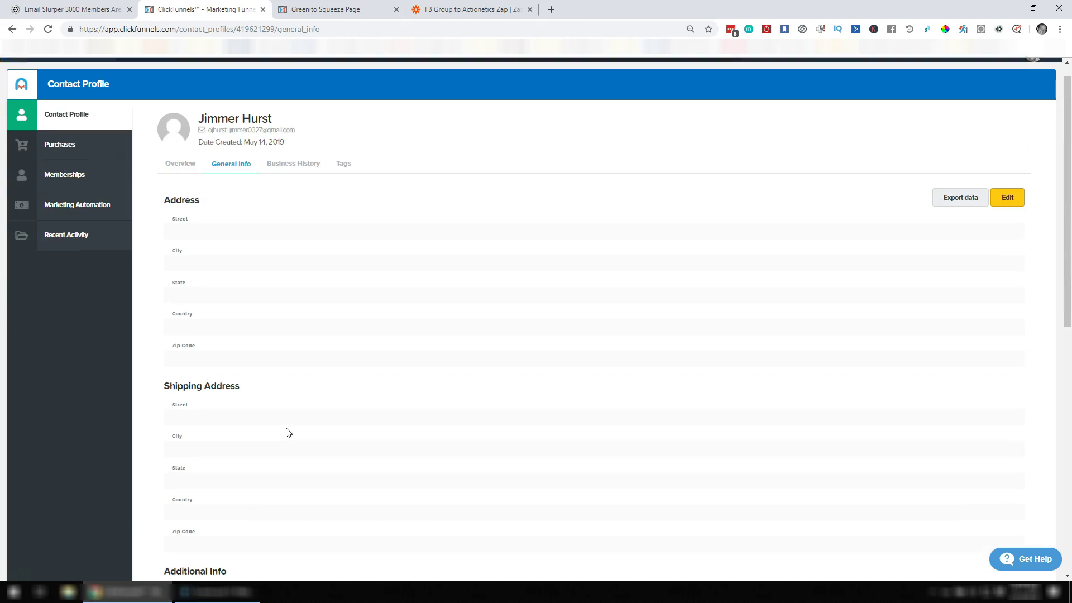
- Finish the FB Group to Actionetics Zap from its successful test and switch it ON
left_click(467, 14)
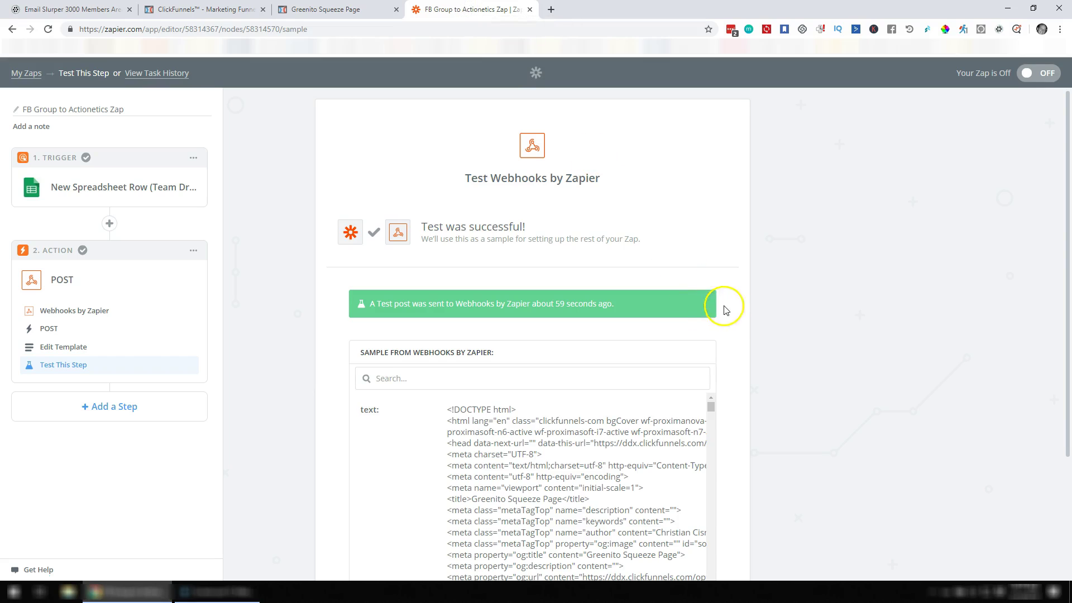
scroll(731, 307, "down", 3)
left_click(705, 492)
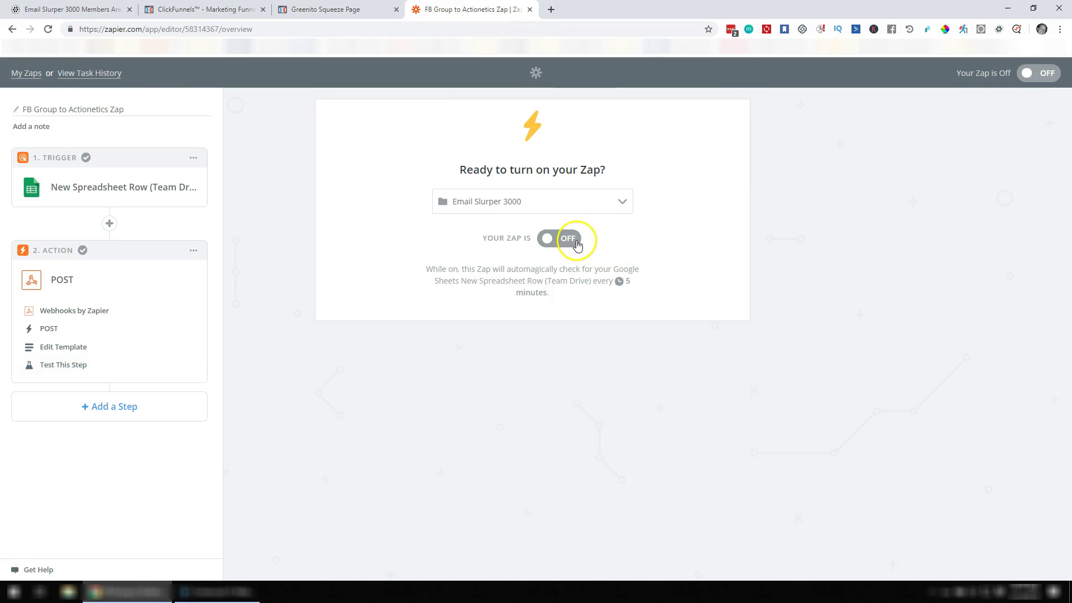
left_click(569, 238)
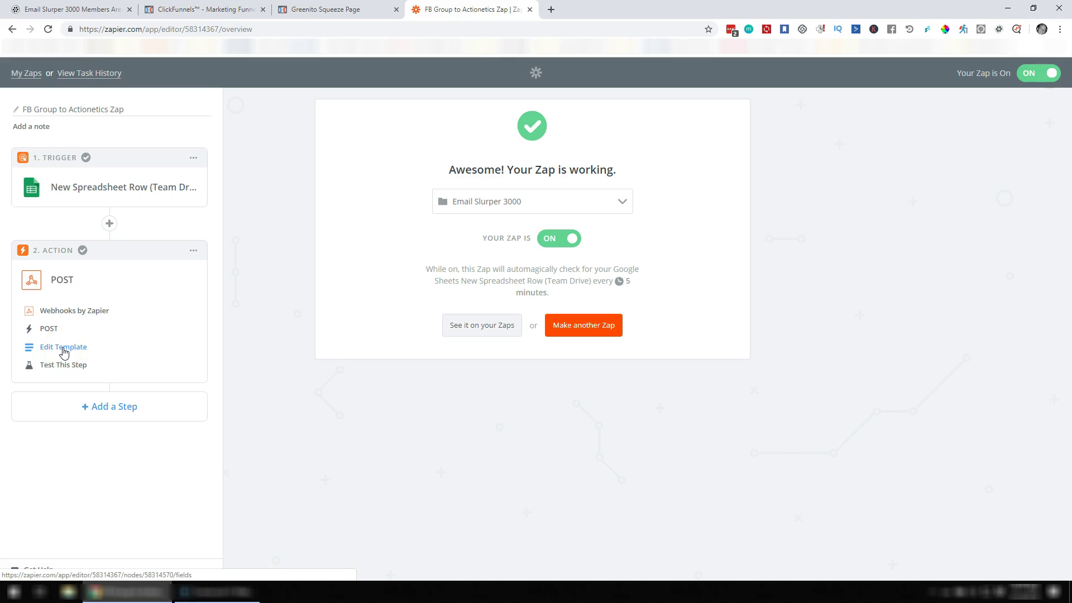
left_click(220, 10)
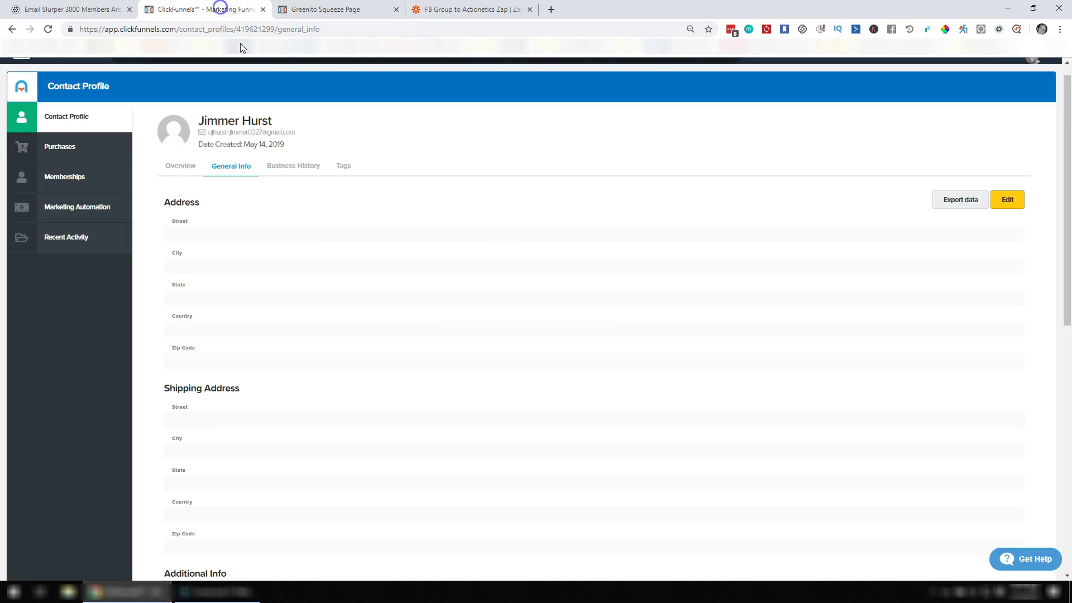
scroll(226, 329, "down", 10)
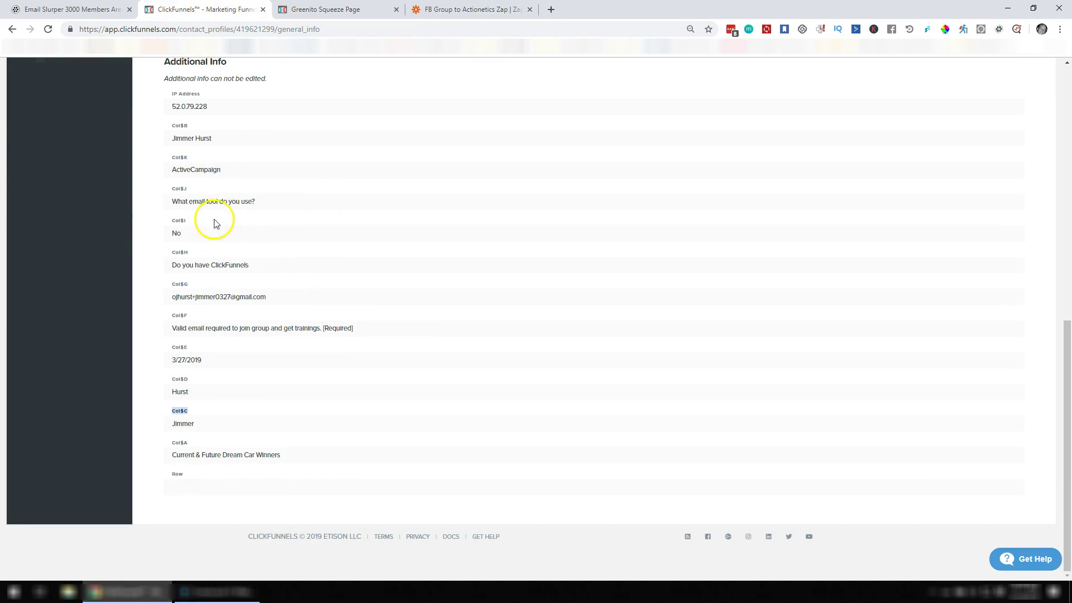
left_click_drag(189, 205, 256, 203)
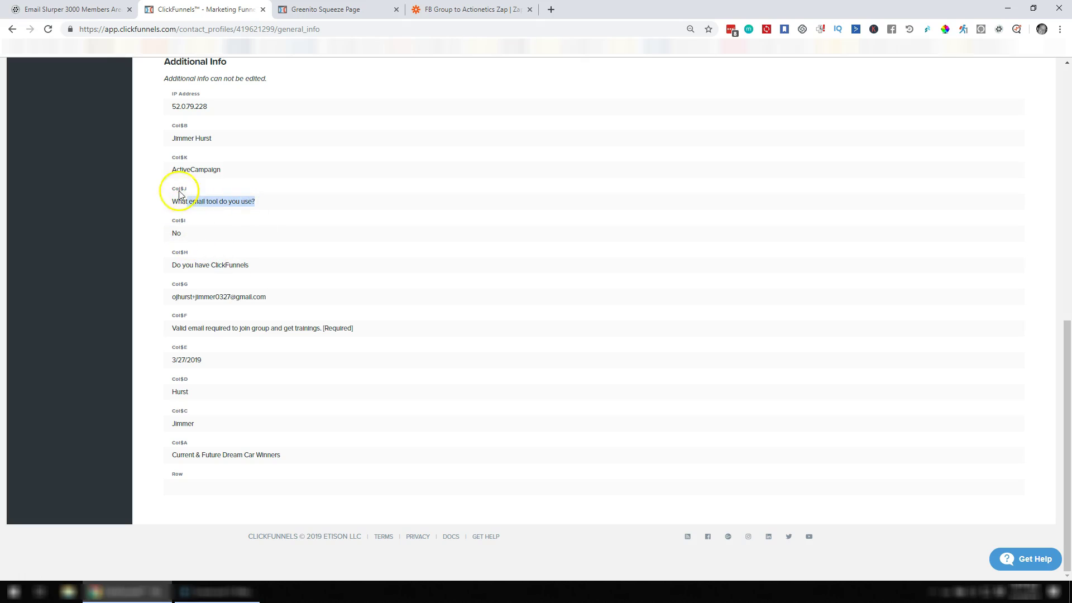
left_click_drag(186, 170, 230, 170)
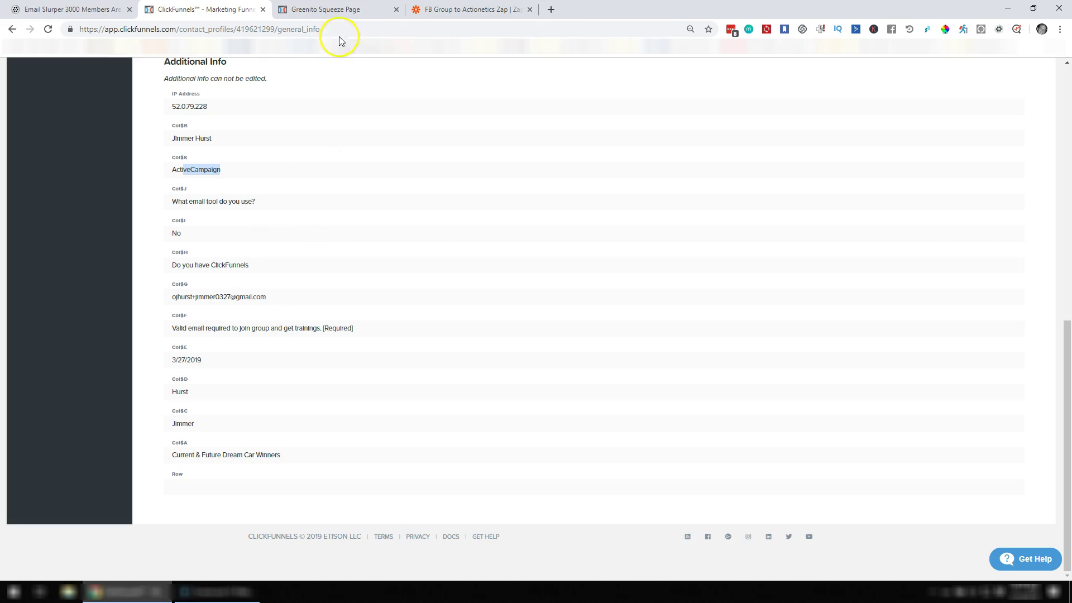
left_click(468, 9)
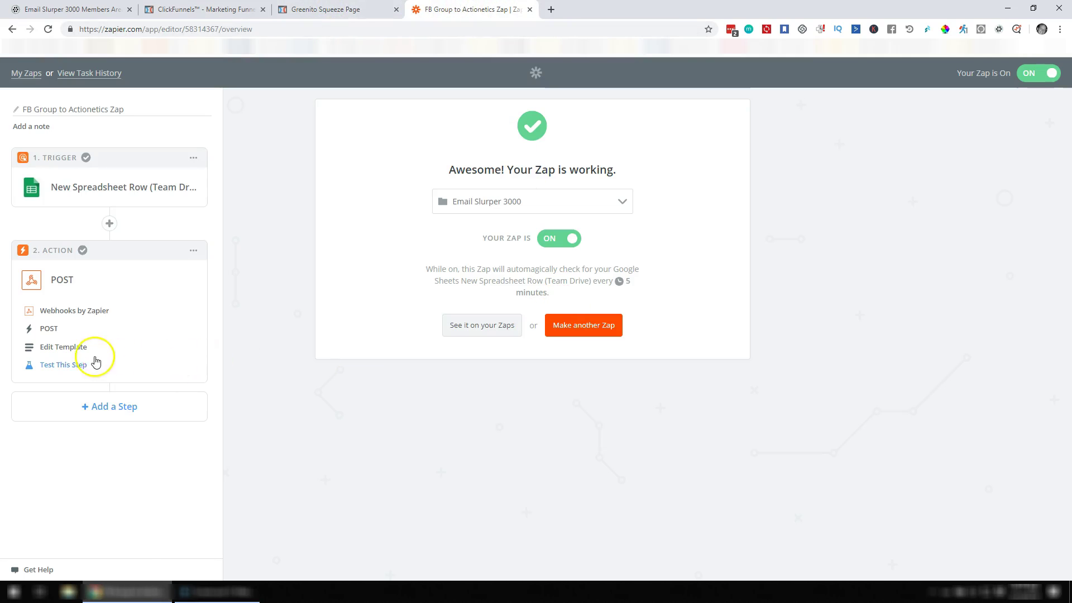
- Insert the Step 1 Answer3 field after &youtube= in the webhook URL and save
left_click(59, 353)
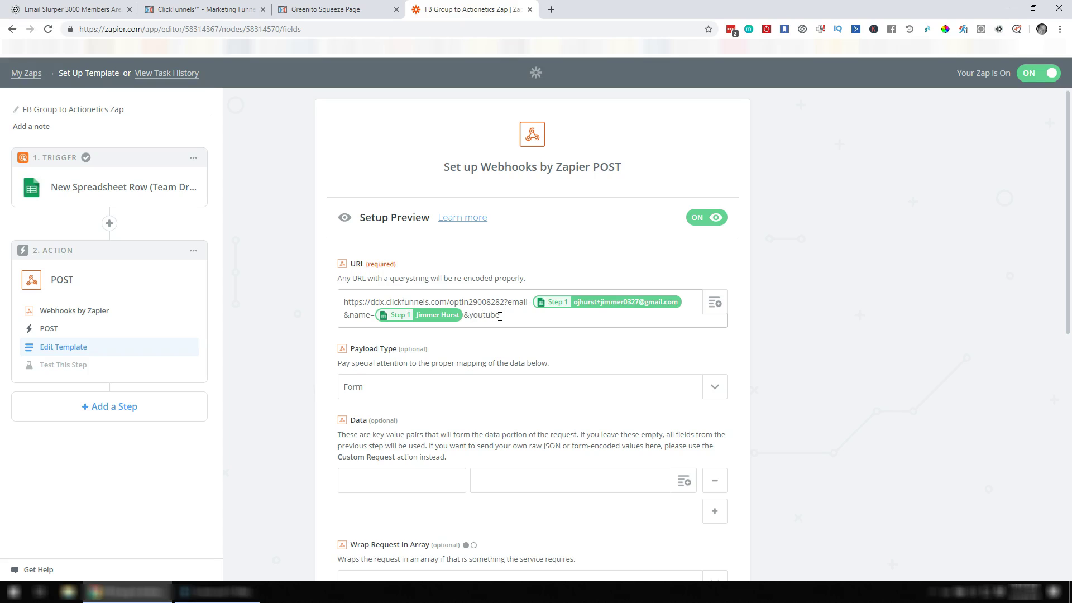
left_click(715, 303)
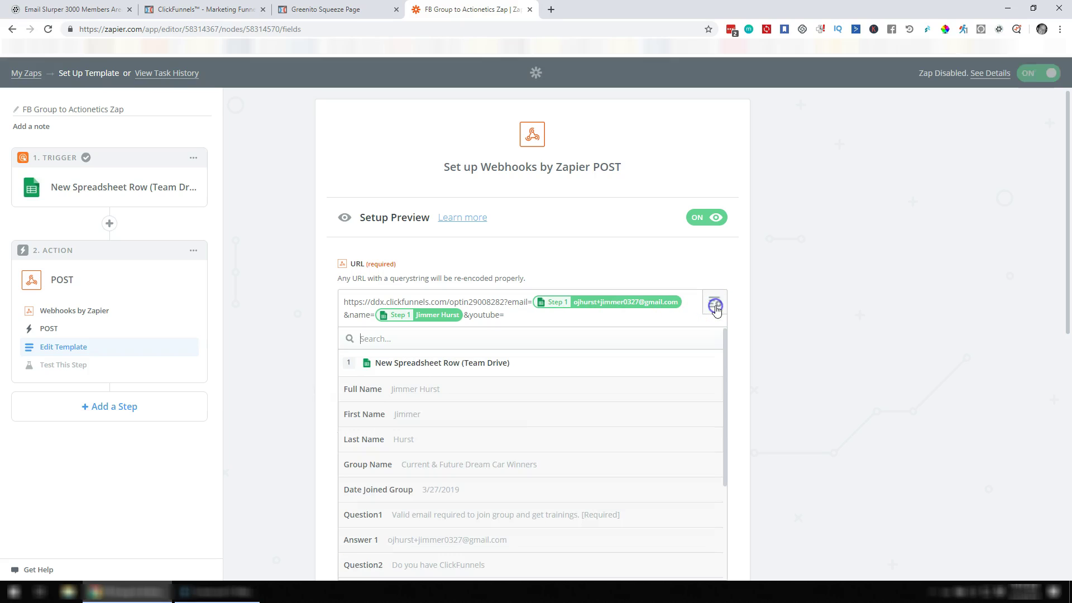
scroll(533, 430, "down", 1)
scroll(531, 433, "down", 3)
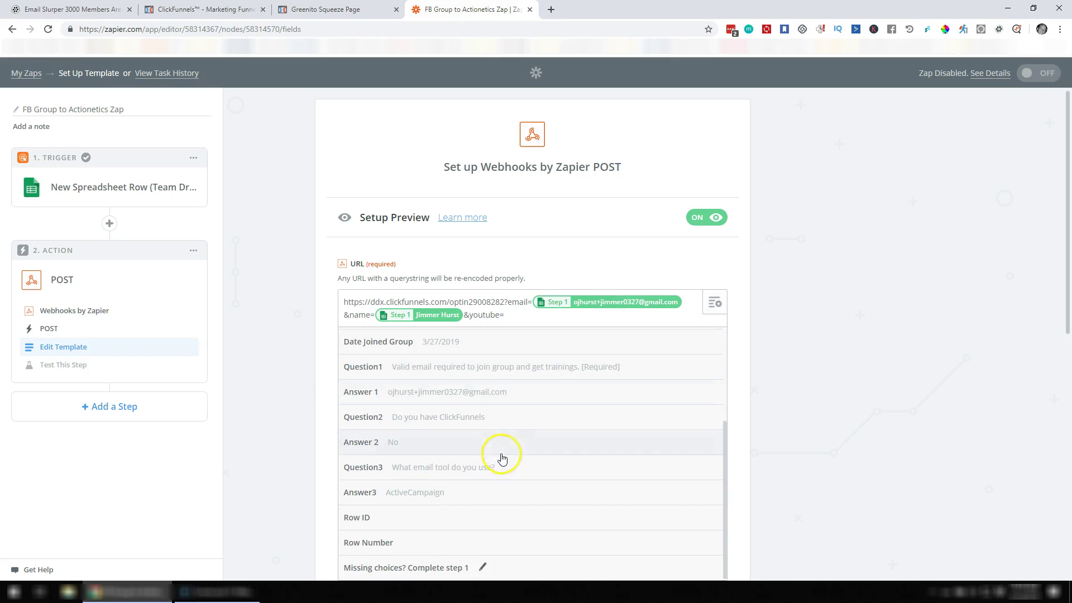
left_click(422, 495)
scroll(690, 419, "down", 5)
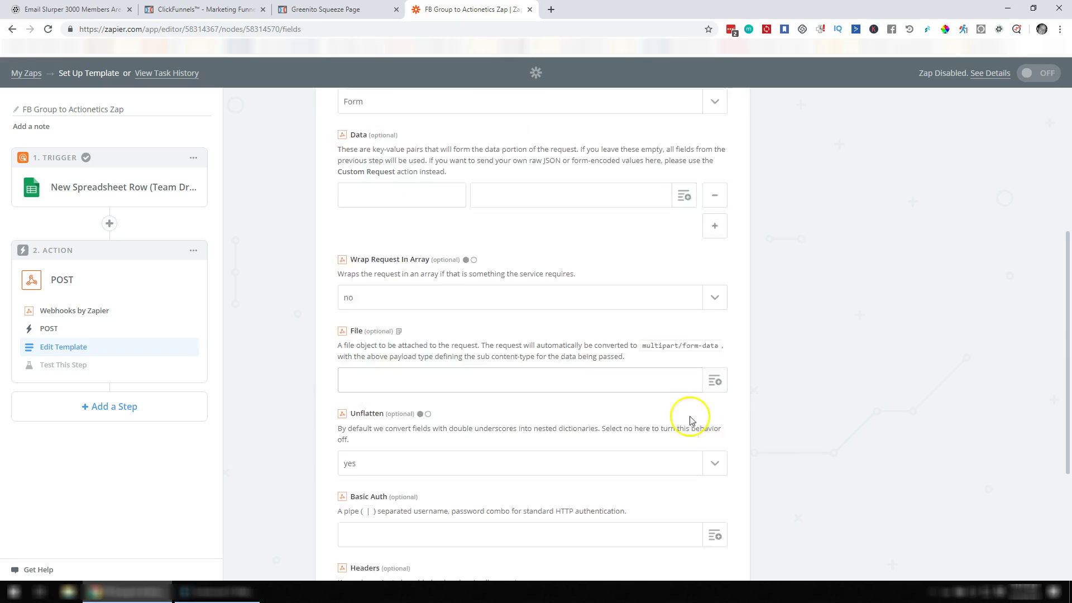
scroll(690, 420, "down", 4)
left_click(703, 510)
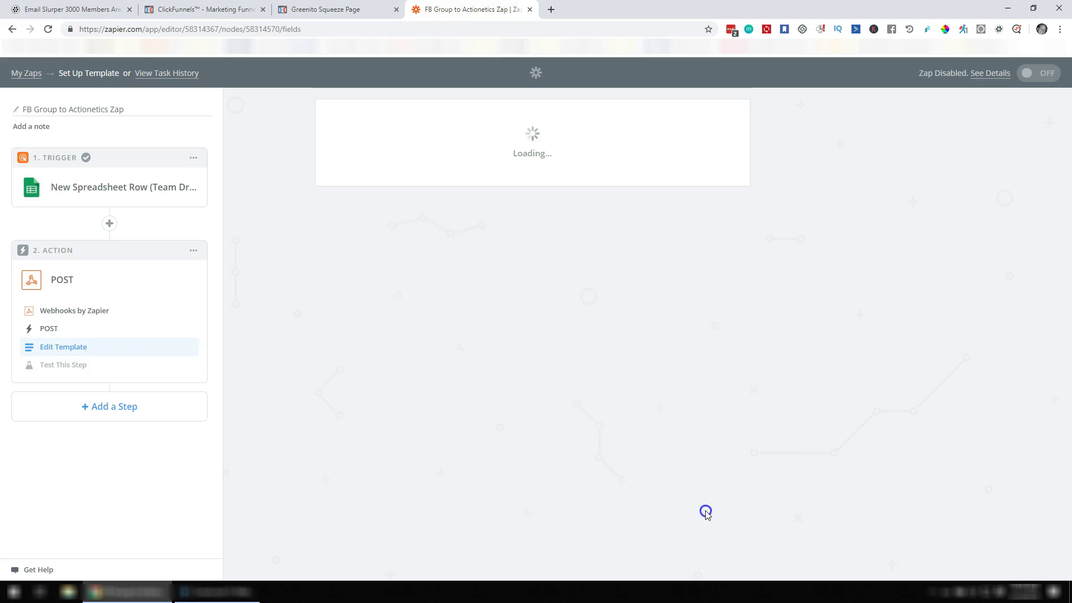
- Send a fresh test post to ClickFunnels and confirm it succeeded
scroll(470, 374, "down", 3)
scroll(470, 373, "down", 1)
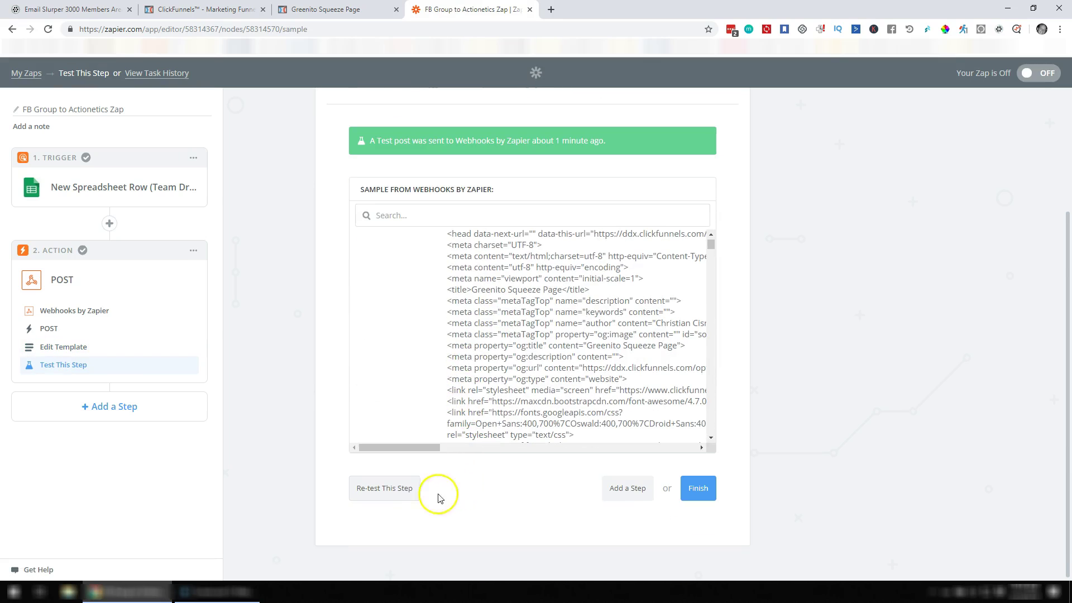
left_click(397, 491)
scroll(653, 337, "down", 2)
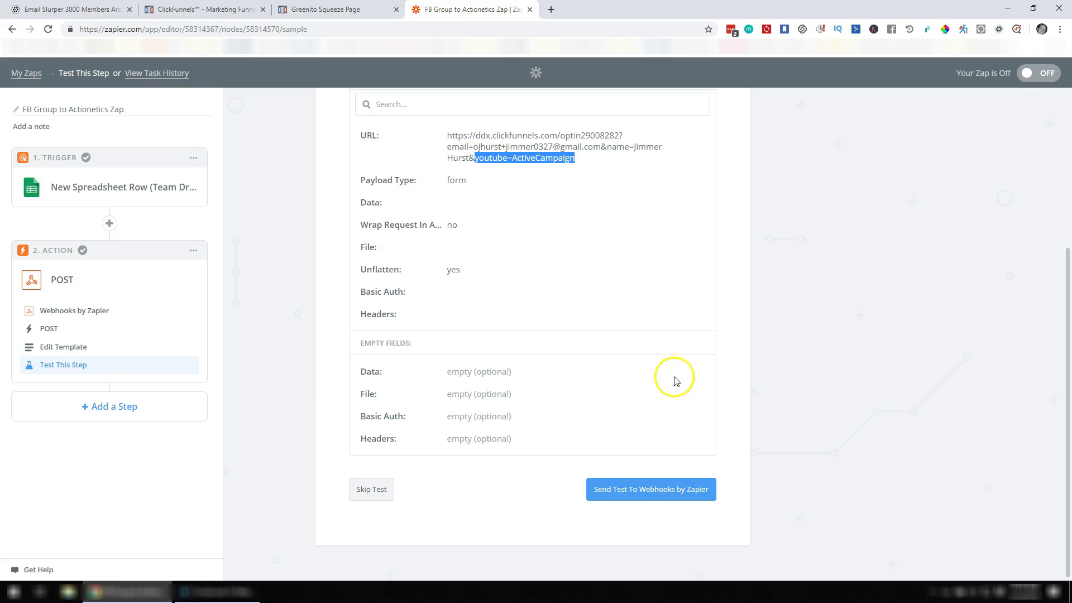
left_click(844, 334)
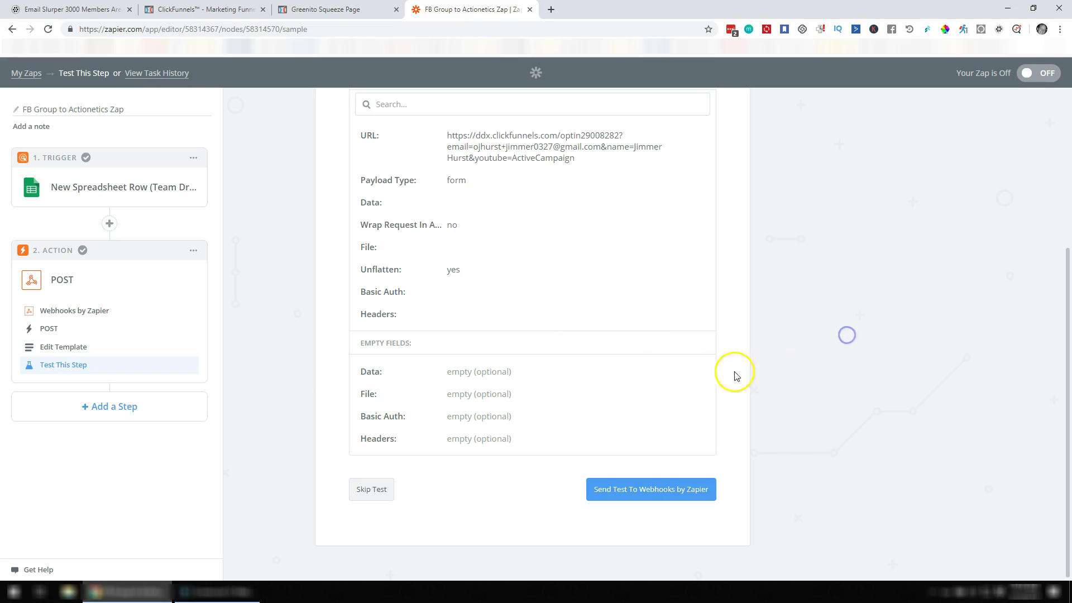
left_click(651, 490)
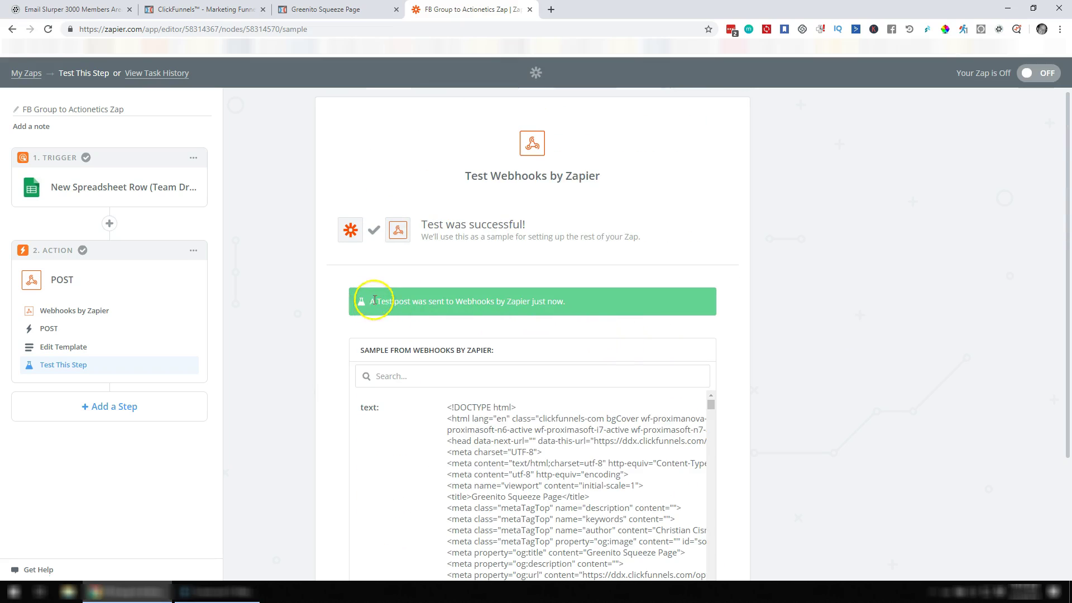
left_click_drag(373, 301, 570, 311)
- Reload the test contact's General Info page in ClickFunnels
left_click(204, 9)
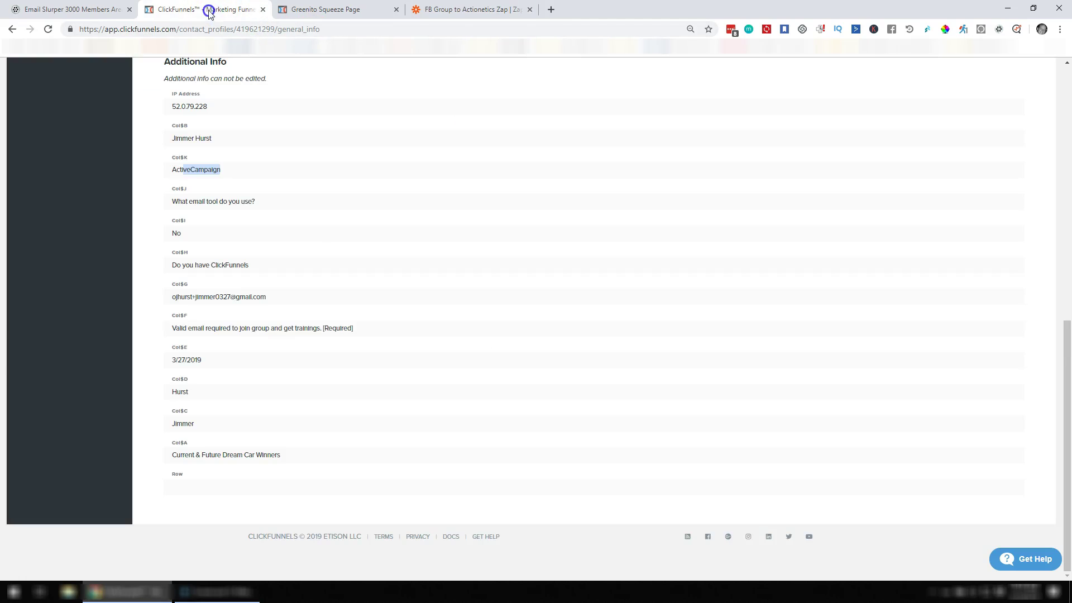
scroll(326, 293, "up", 8)
scroll(326, 295, "up", 2)
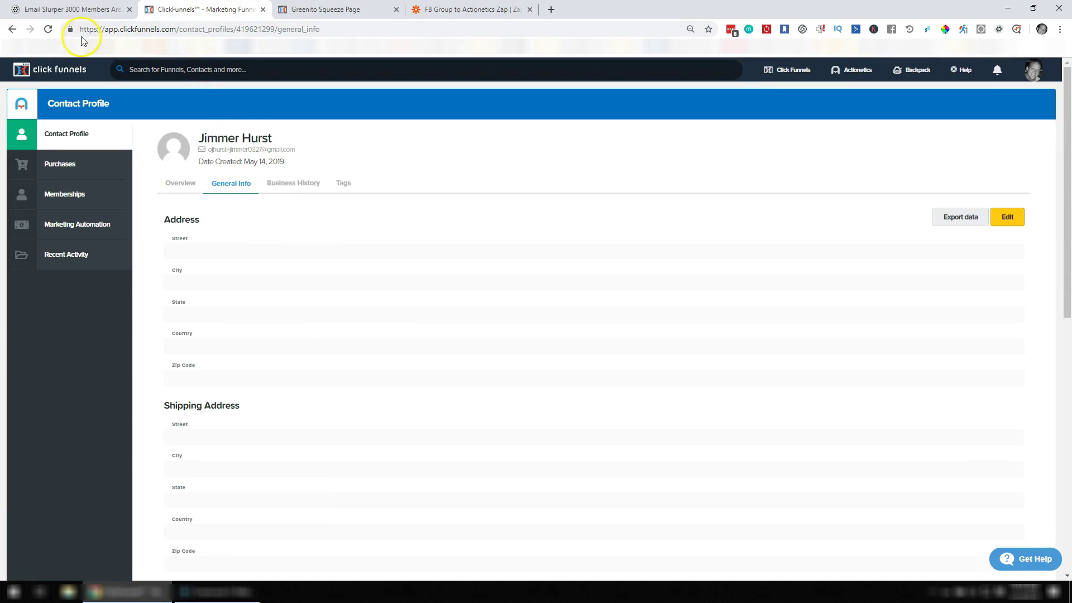
left_click(53, 32)
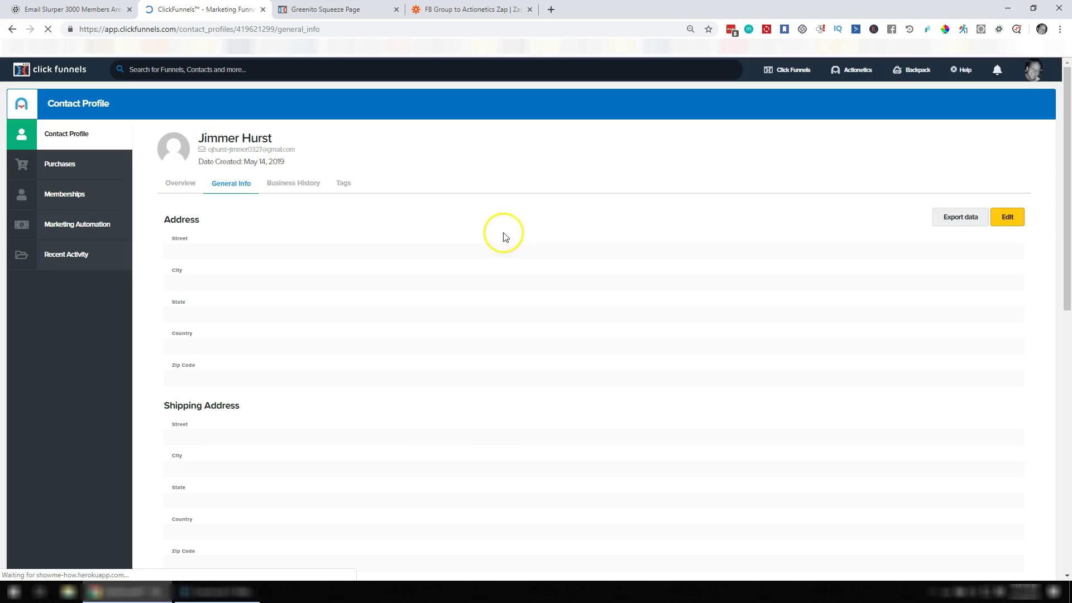
scroll(391, 257, "down", 20)
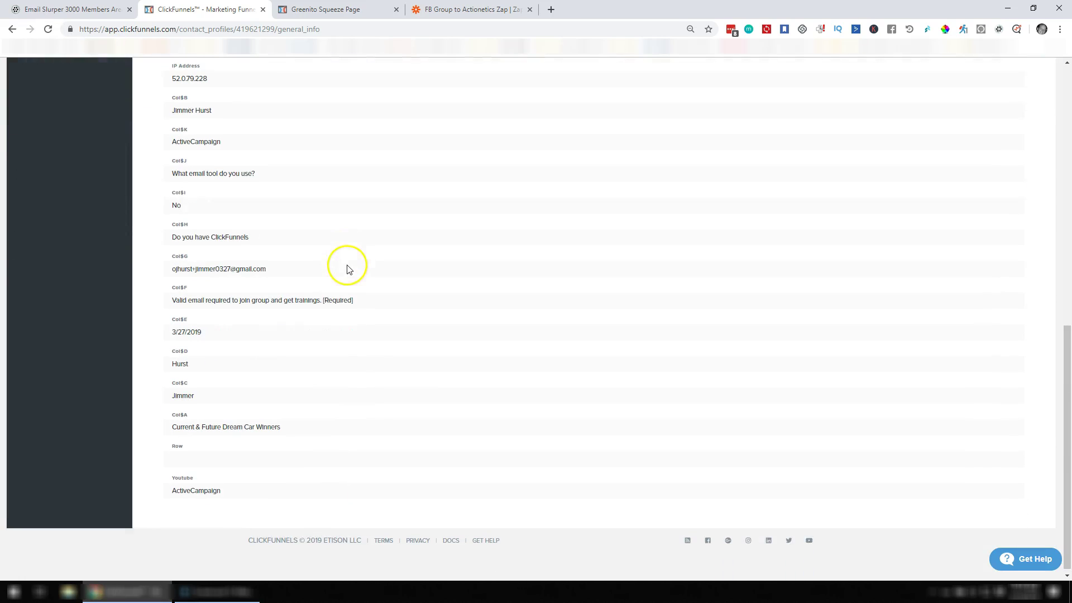
- Check Additional Info for the new Youtube: ActiveCampaign and Doyouhaveclickfunnels entries
left_click(204, 476)
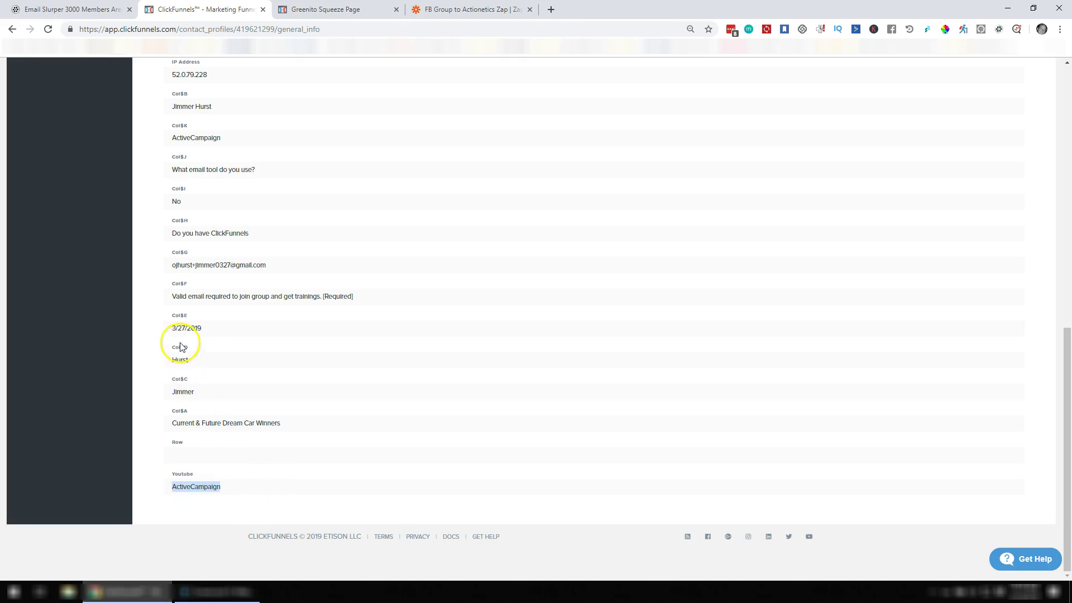
left_click(191, 381)
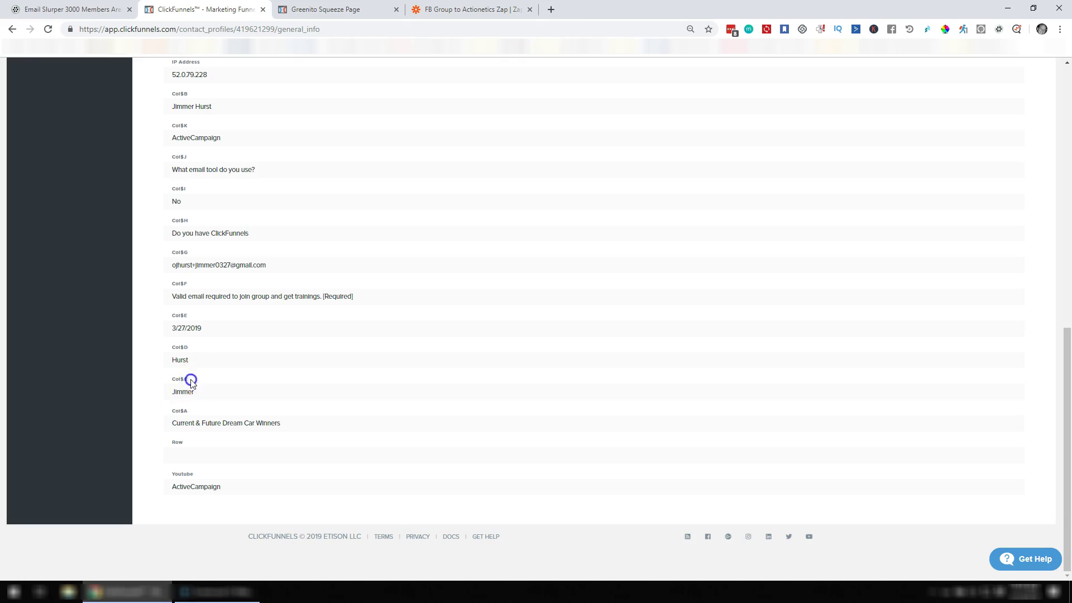
left_click(176, 348)
left_click(185, 315)
double_click(171, 474)
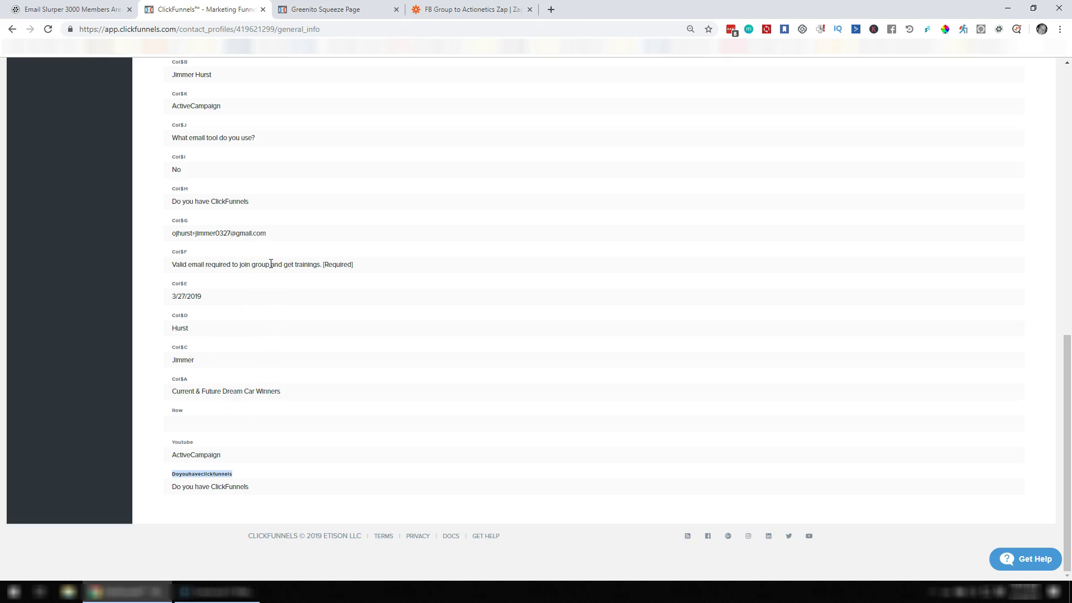
scroll(254, 357, "up", 2)
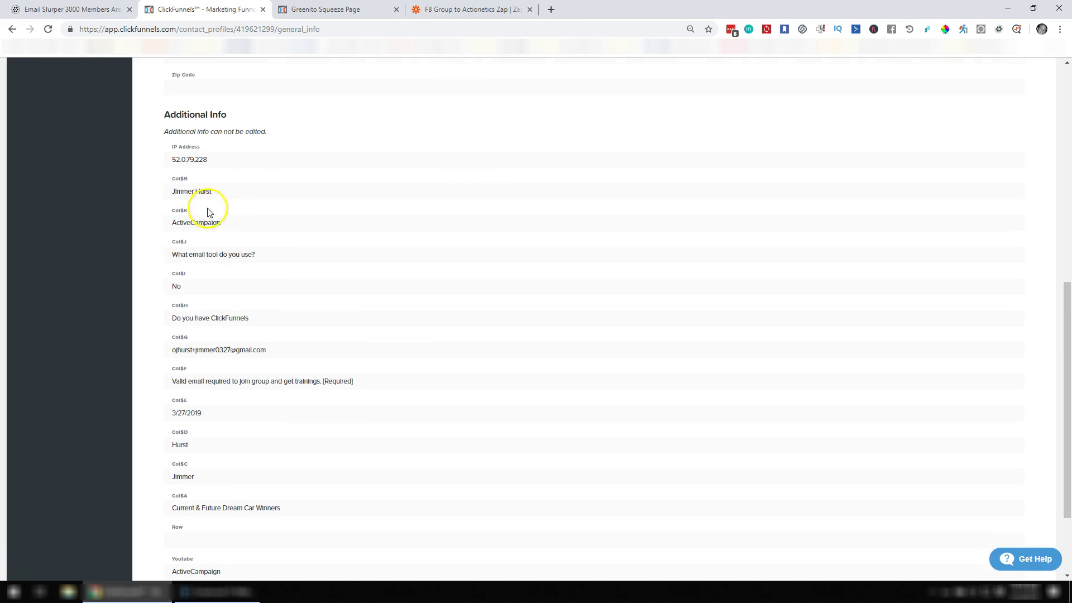
scroll(284, 323, "down", 2)
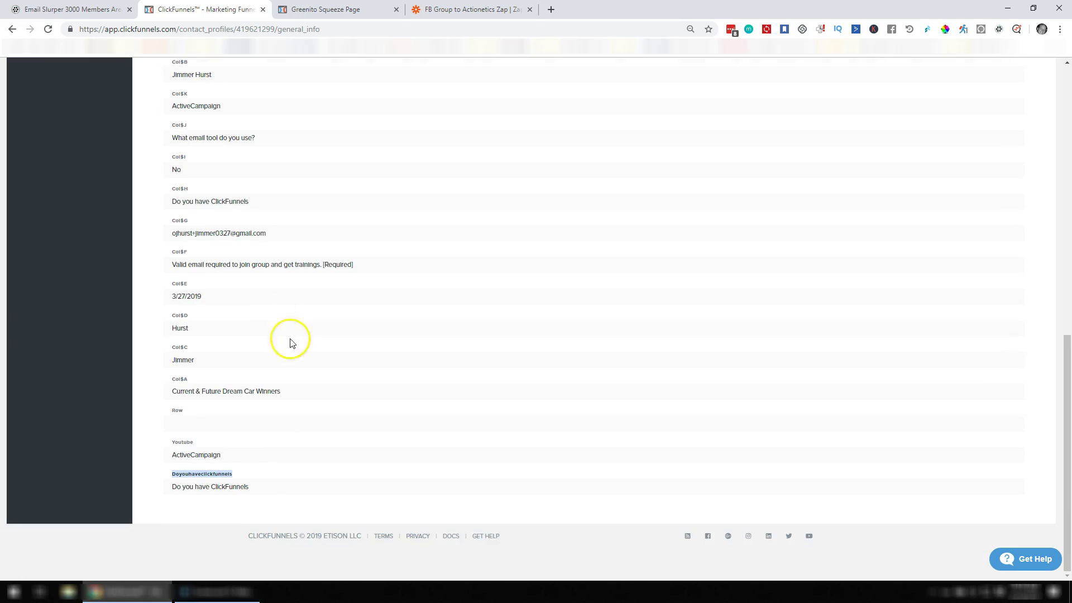
scroll(273, 361, "up", 5)
scroll(282, 363, "up", 4)
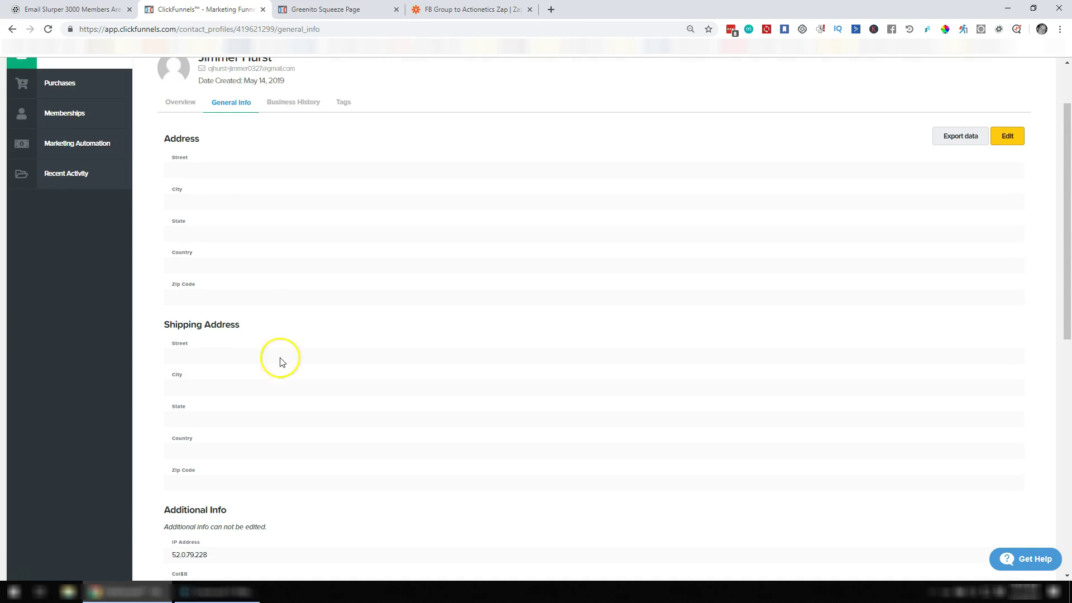
- Finish the FB Group to Actionetics Zap, turn it ON, and return to ClickFunnels
left_click(456, 15)
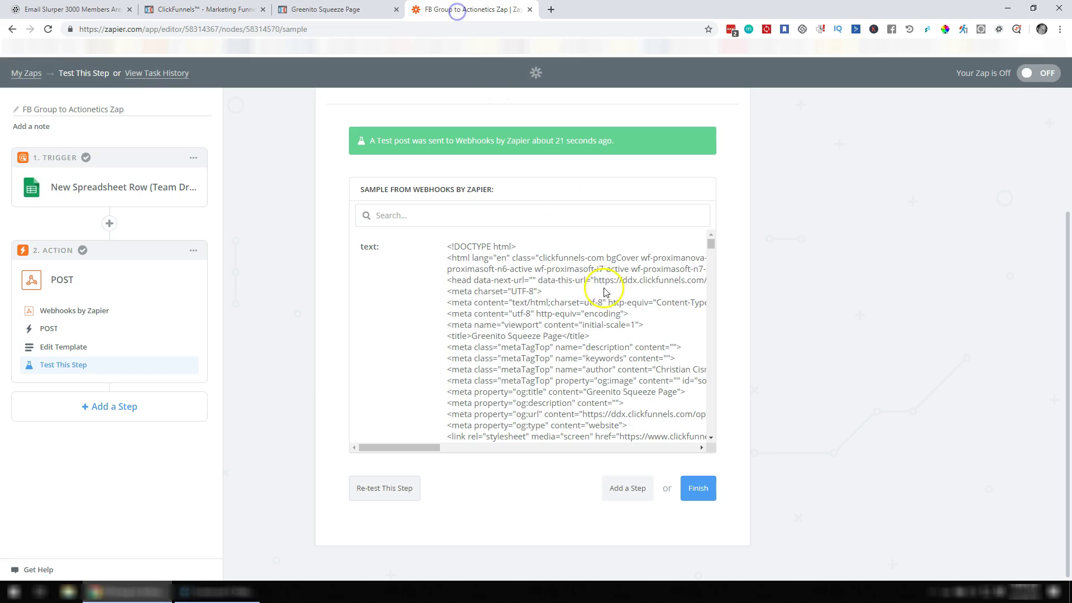
scroll(626, 313, "down", 5)
left_click(695, 495)
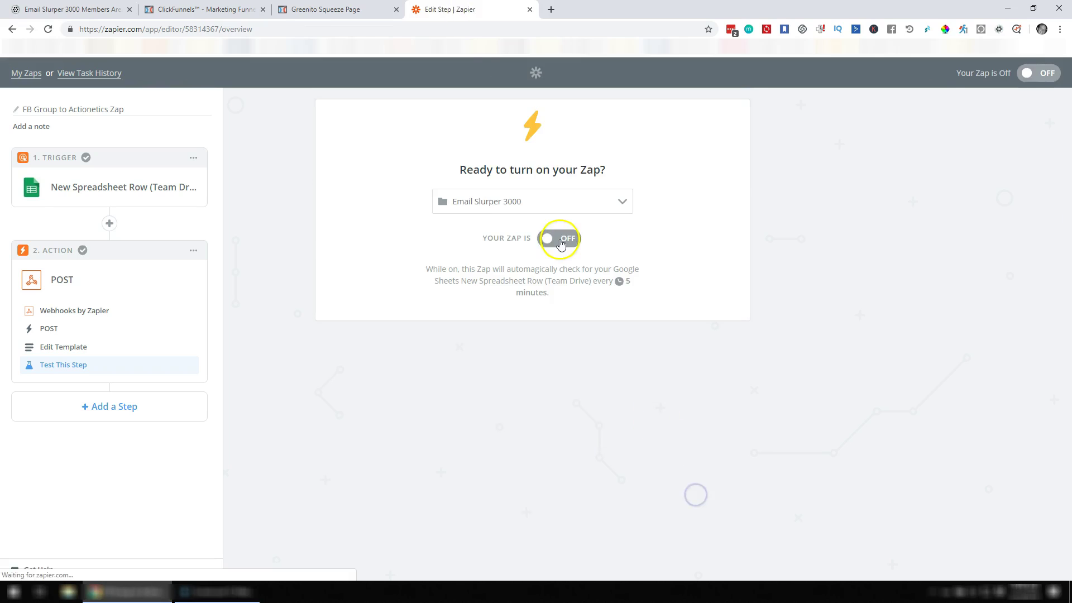
left_click(561, 239)
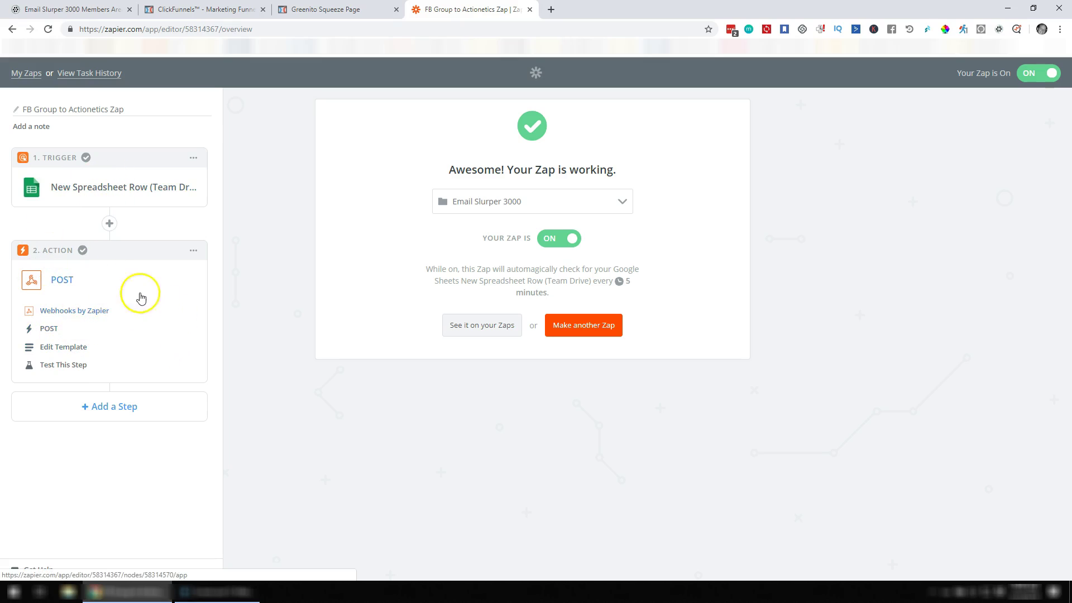
left_click(195, 12)
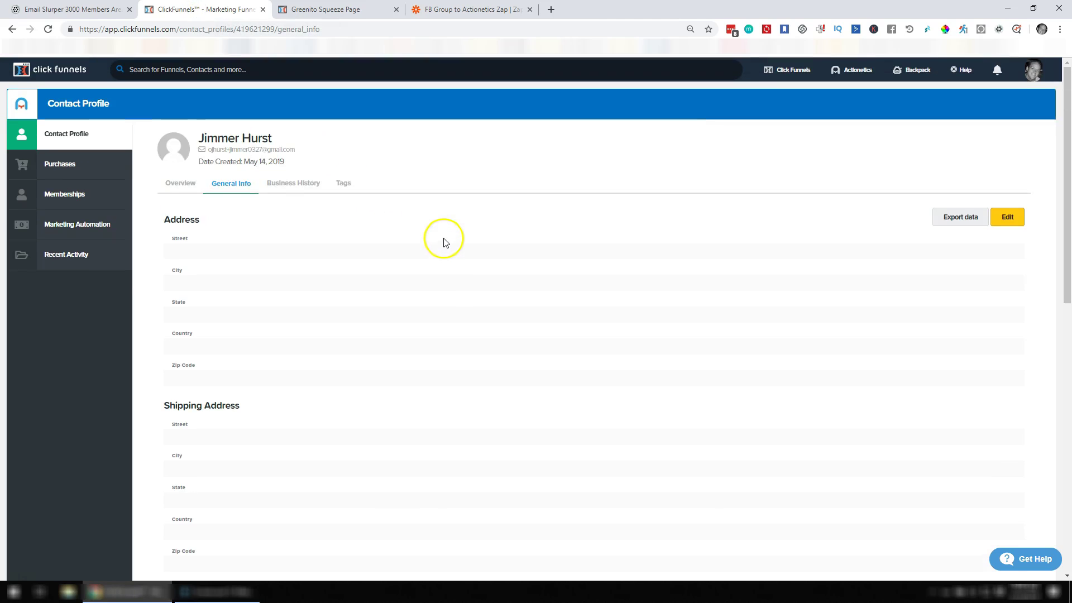
- Create a follow-up funnel for Email Slurper FB Group Members and begin naming it 'welcome to my group follow up funnel'
mouse_move(854, 71)
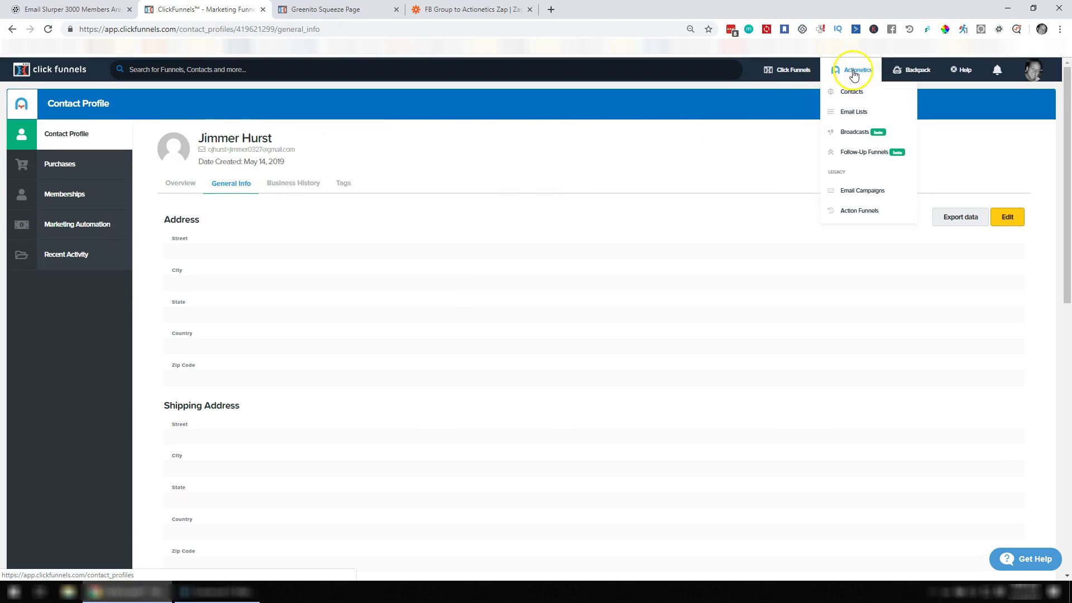
left_click(854, 155)
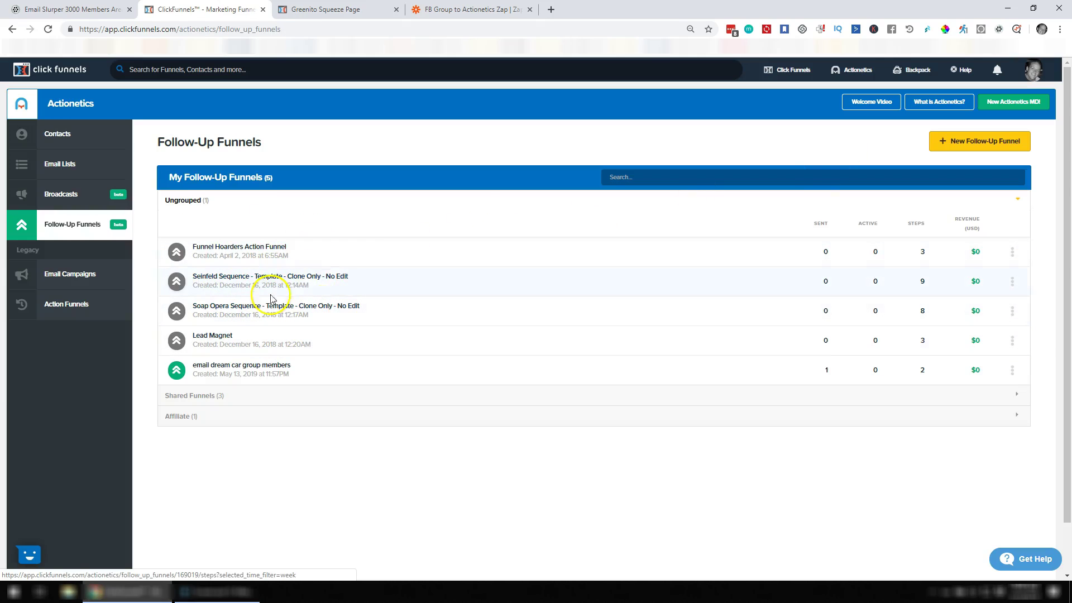
left_click(962, 140)
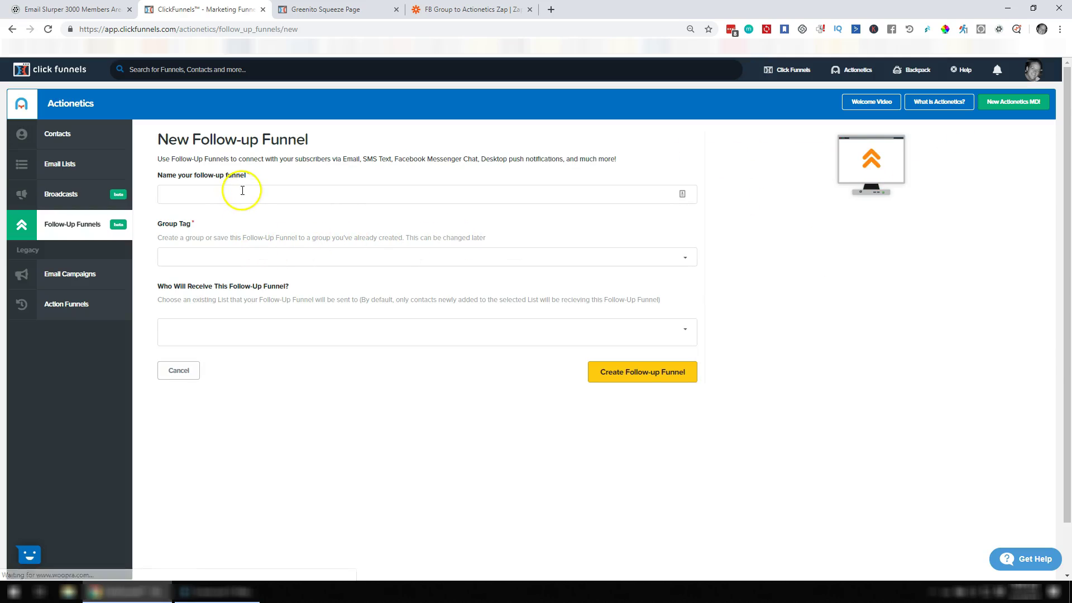
left_click(241, 323)
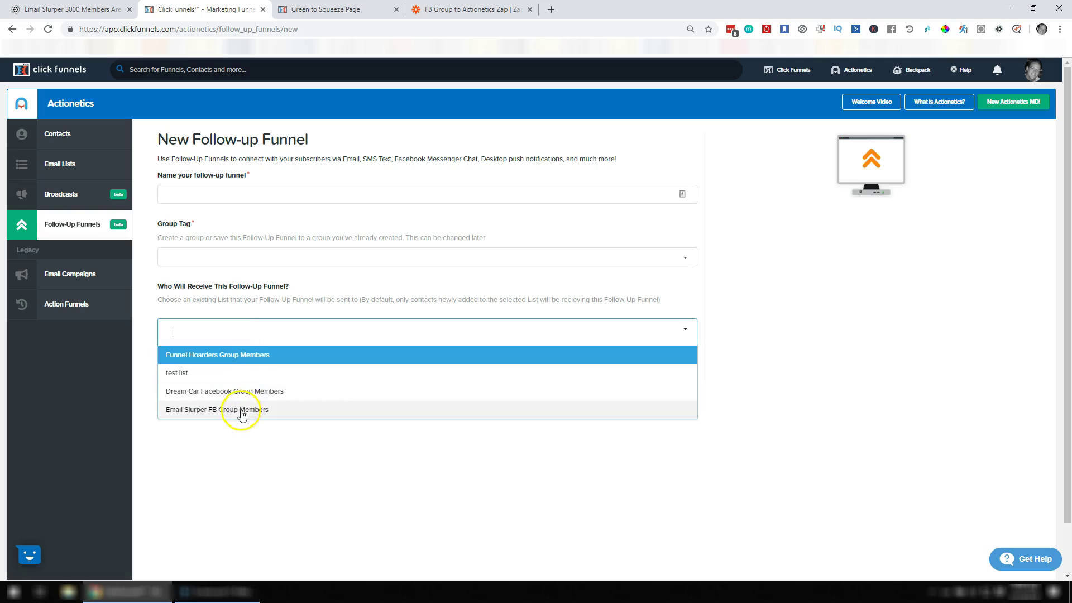
left_click(241, 410)
left_click(250, 198)
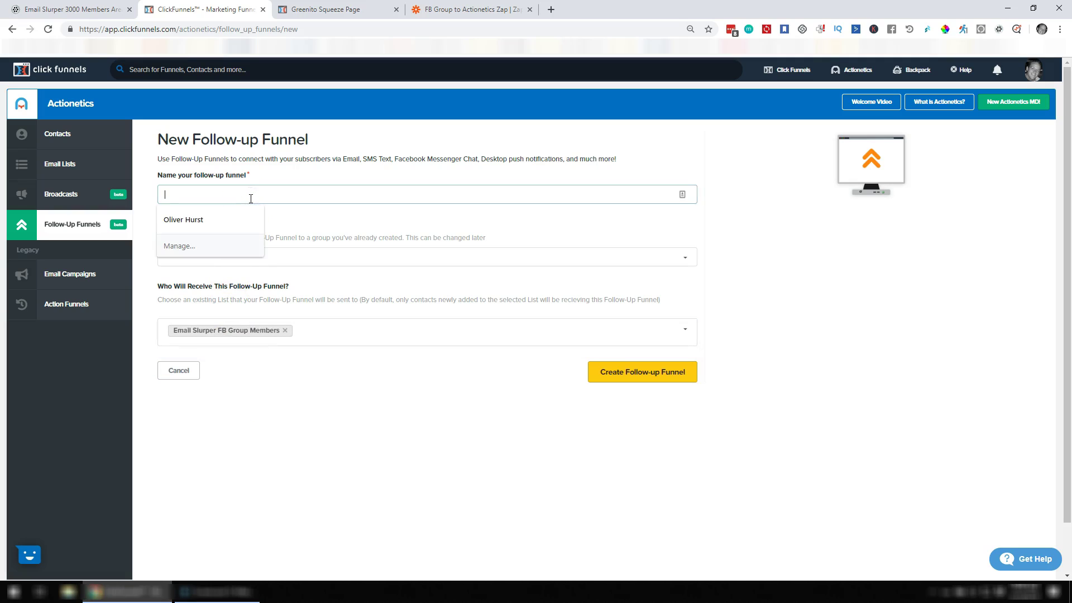
type("welcome to my gr")
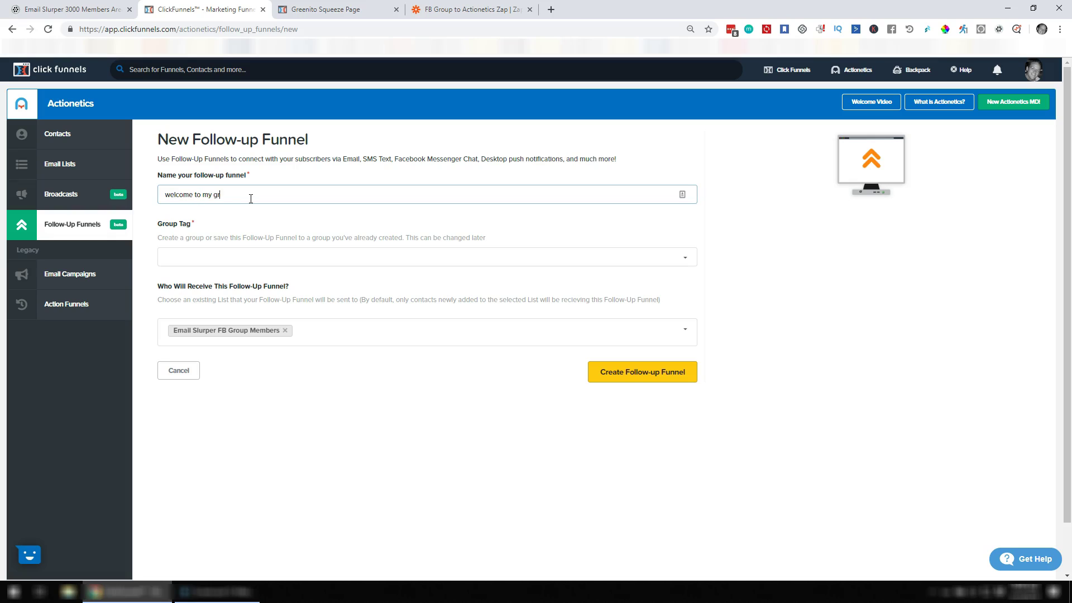